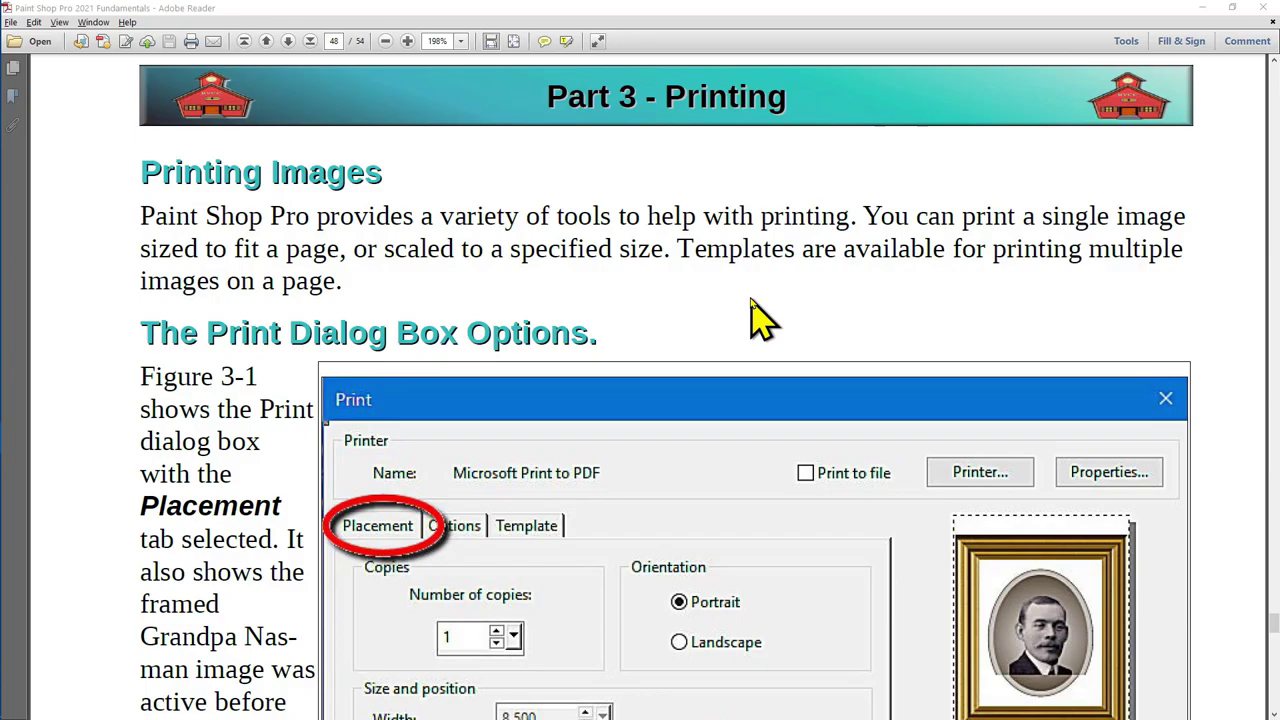
- Scroll the PDF guide down to the Print Dialog Box Options section
scroll(751, 298, "down", 5)
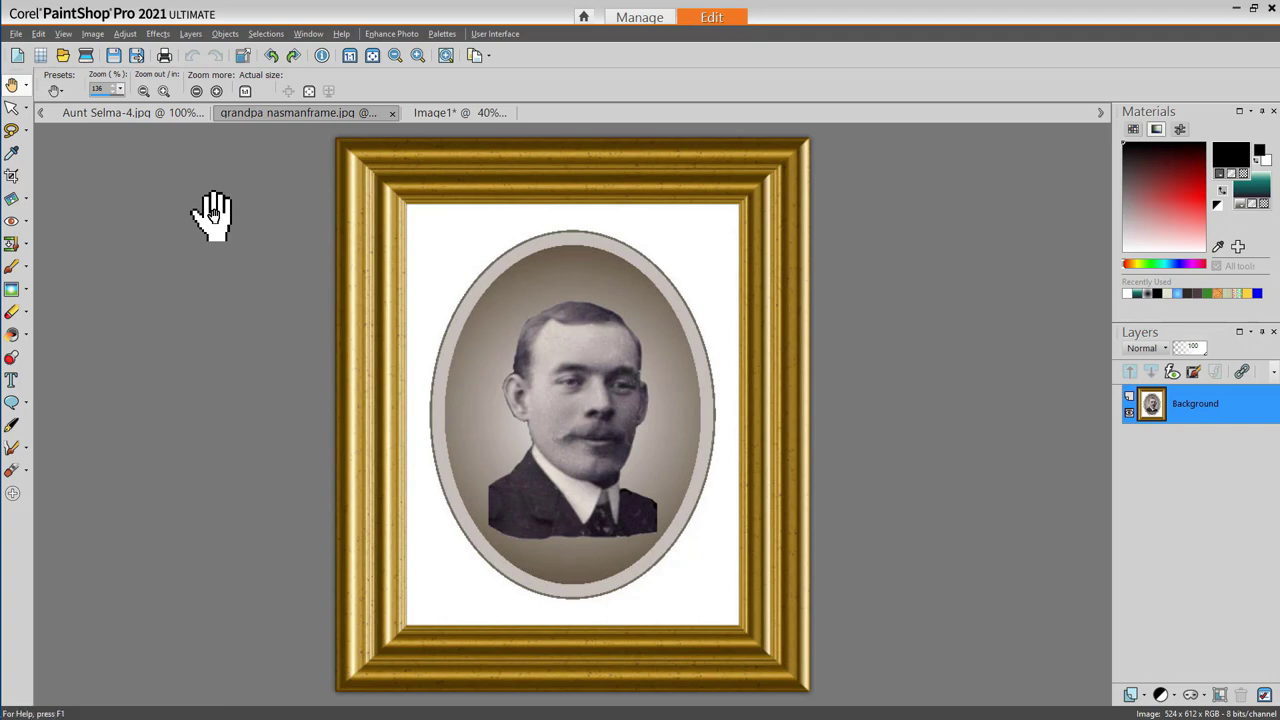
- Bring up the Print dialog for the framed grandpa portrait and nudge it slightly aside
key("ctrl+p")
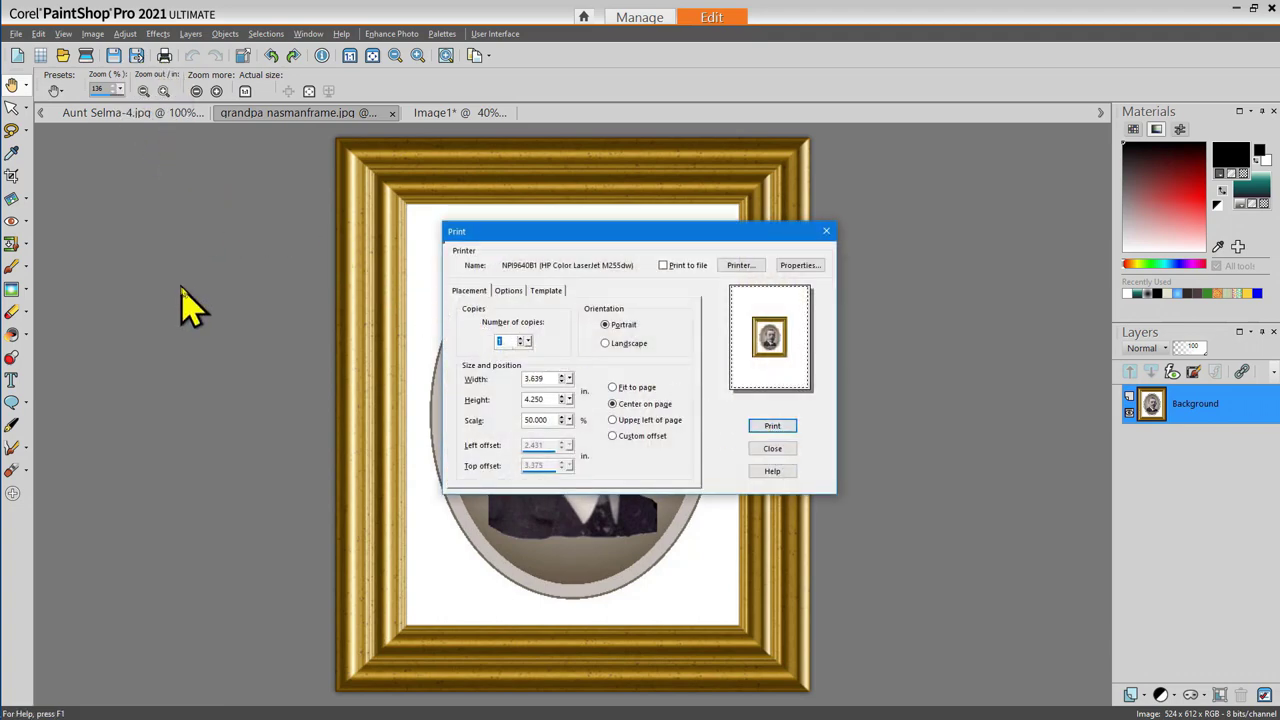
left_click(553, 230)
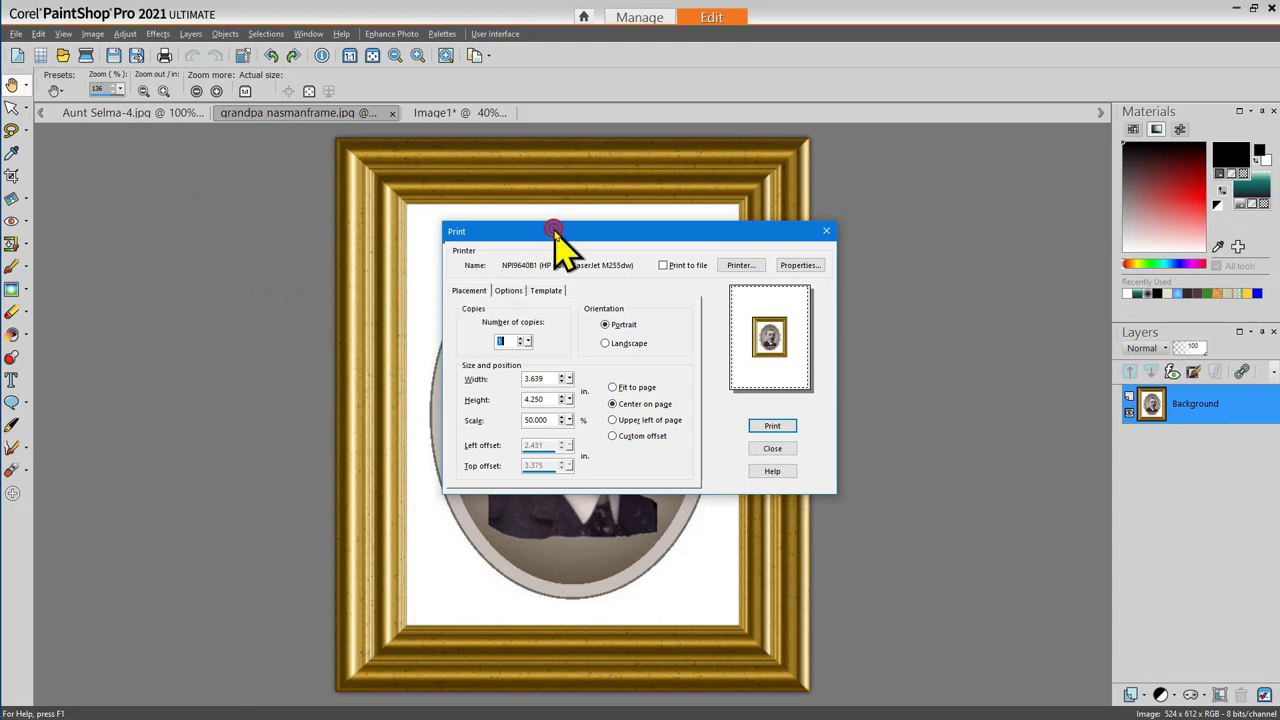
left_click_drag(553, 230, 563, 237)
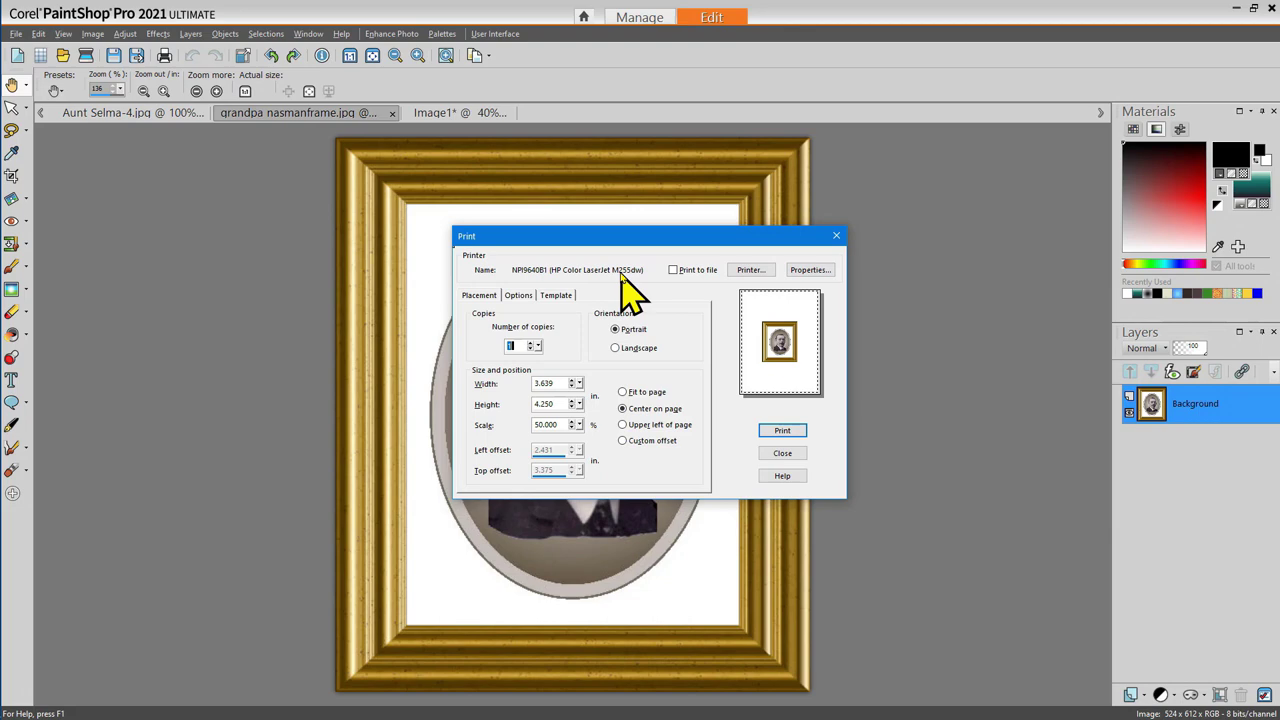
left_click(751, 270)
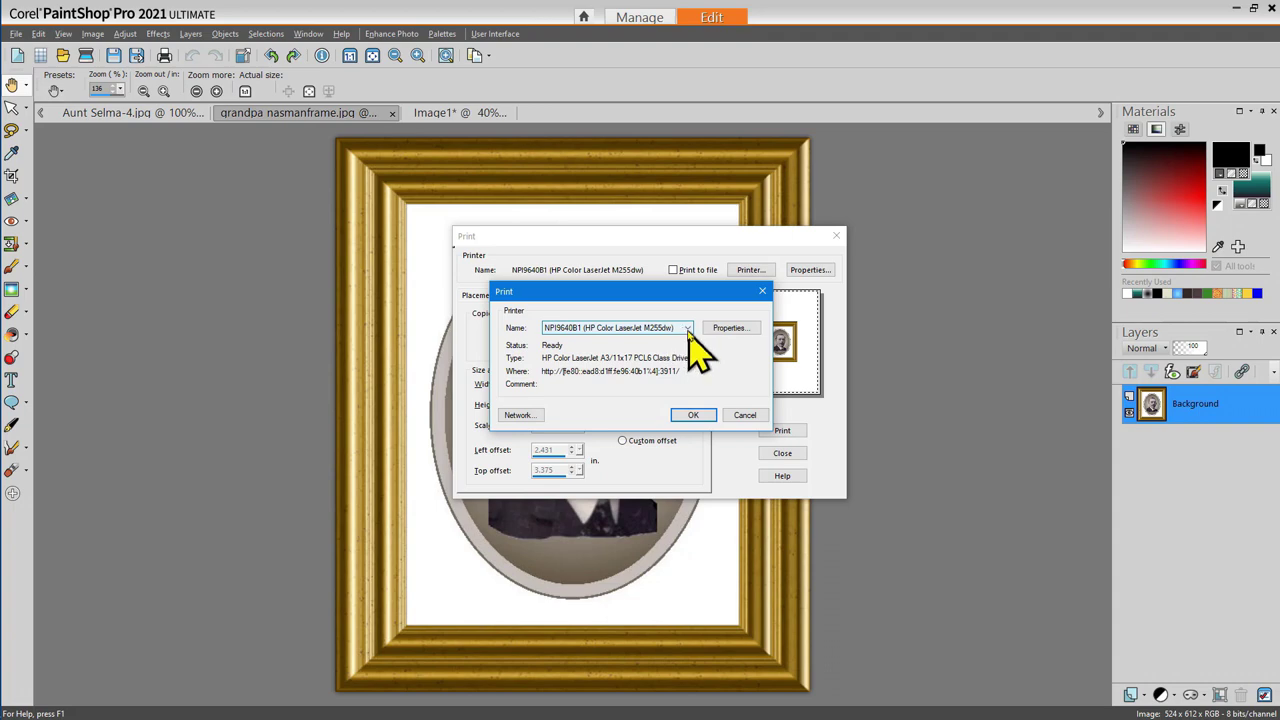
left_click(687, 328)
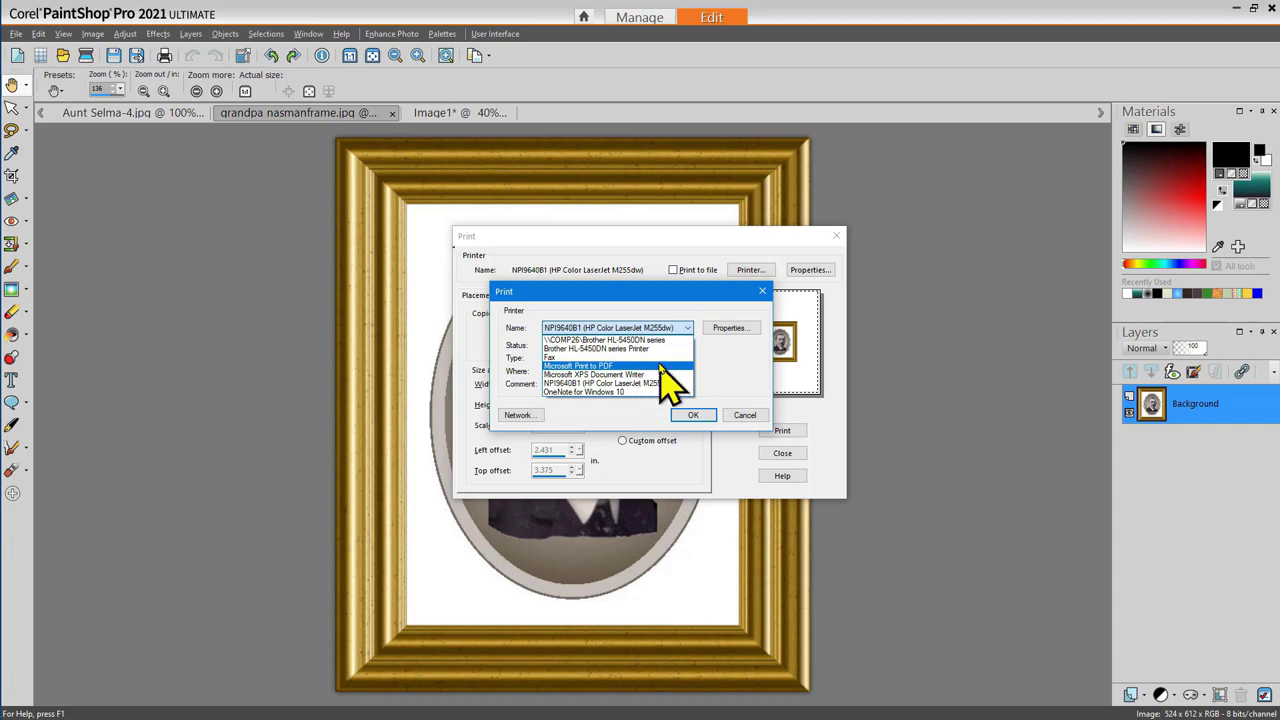
left_click(636, 328)
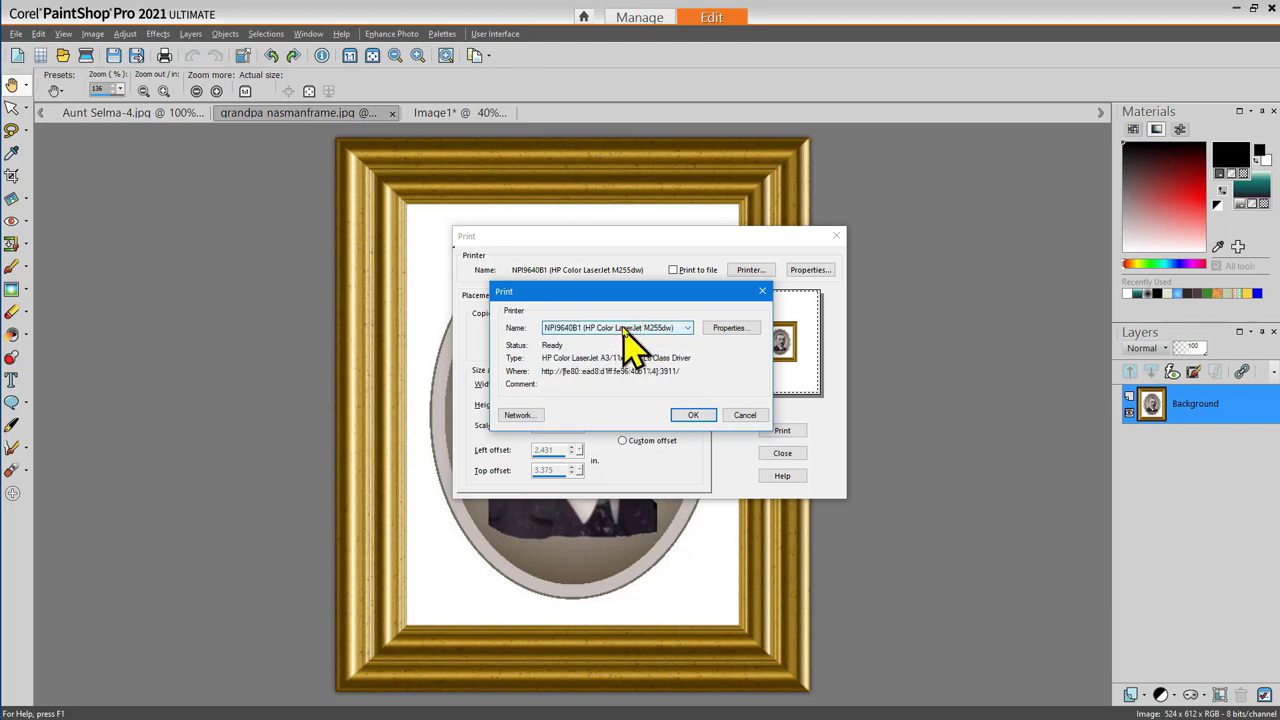
left_click(733, 330)
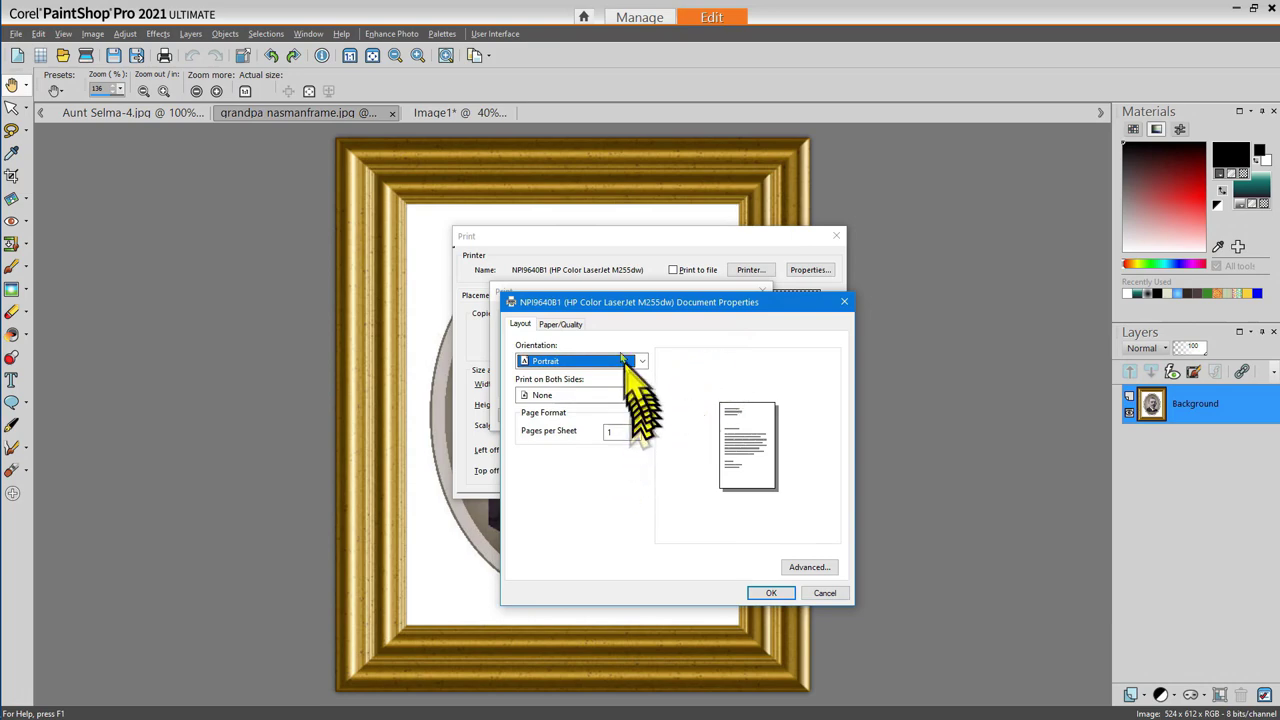
left_click(558, 324)
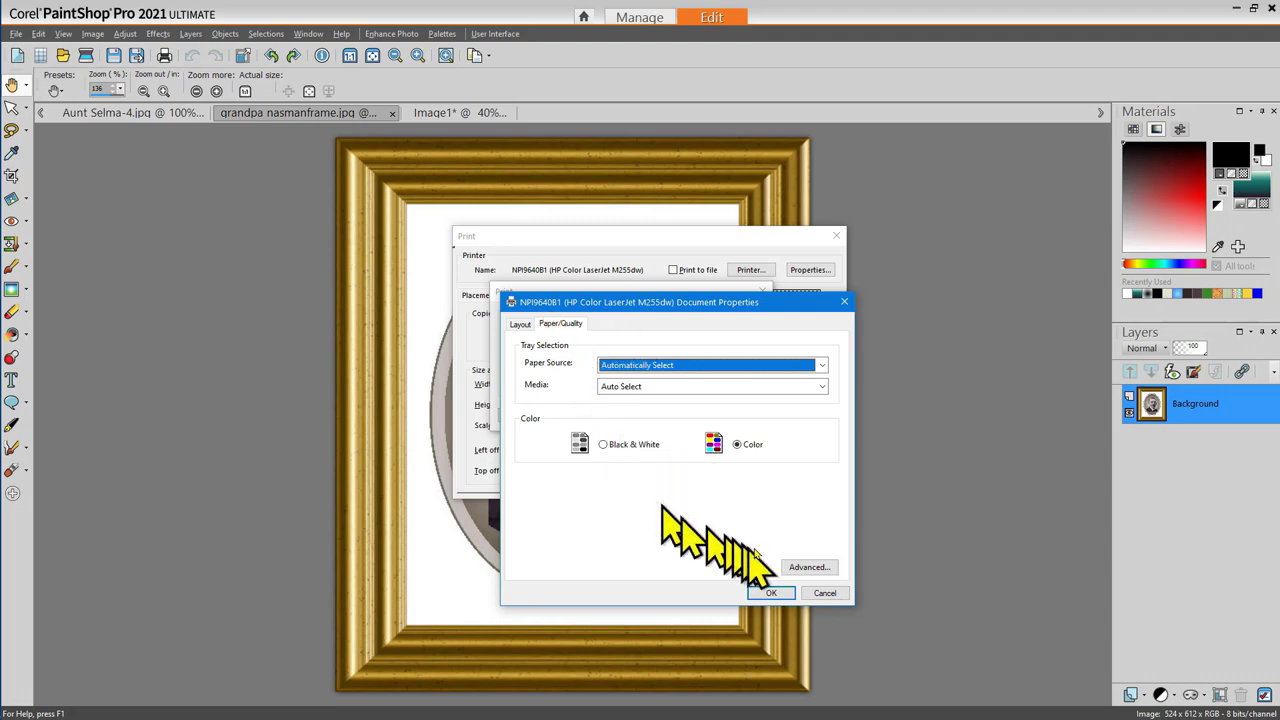
left_click(801, 567)
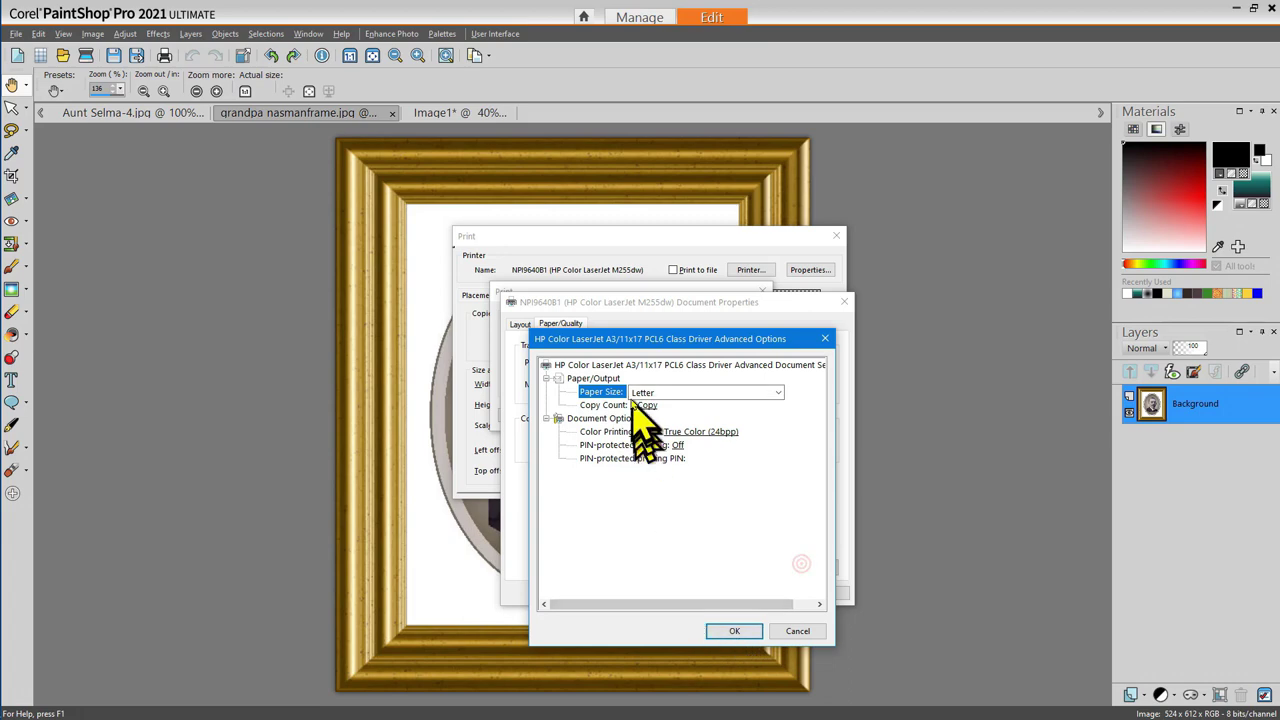
left_click(734, 630)
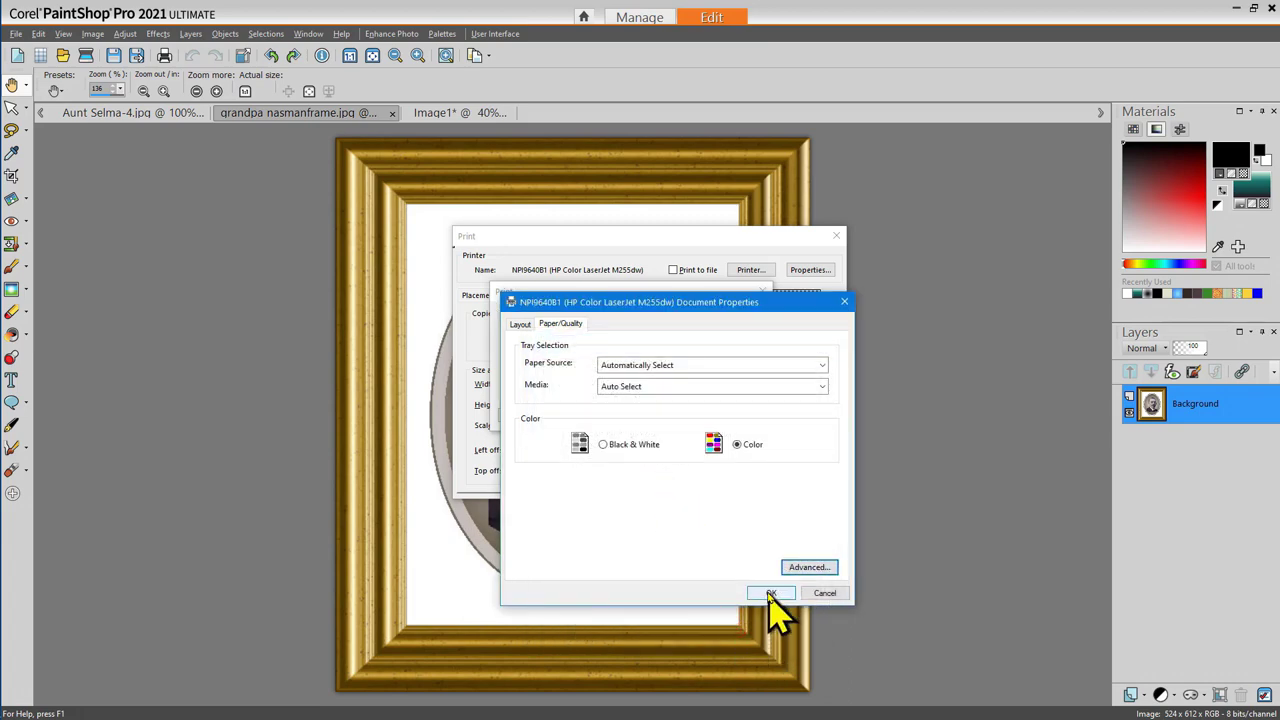
left_click(767, 593)
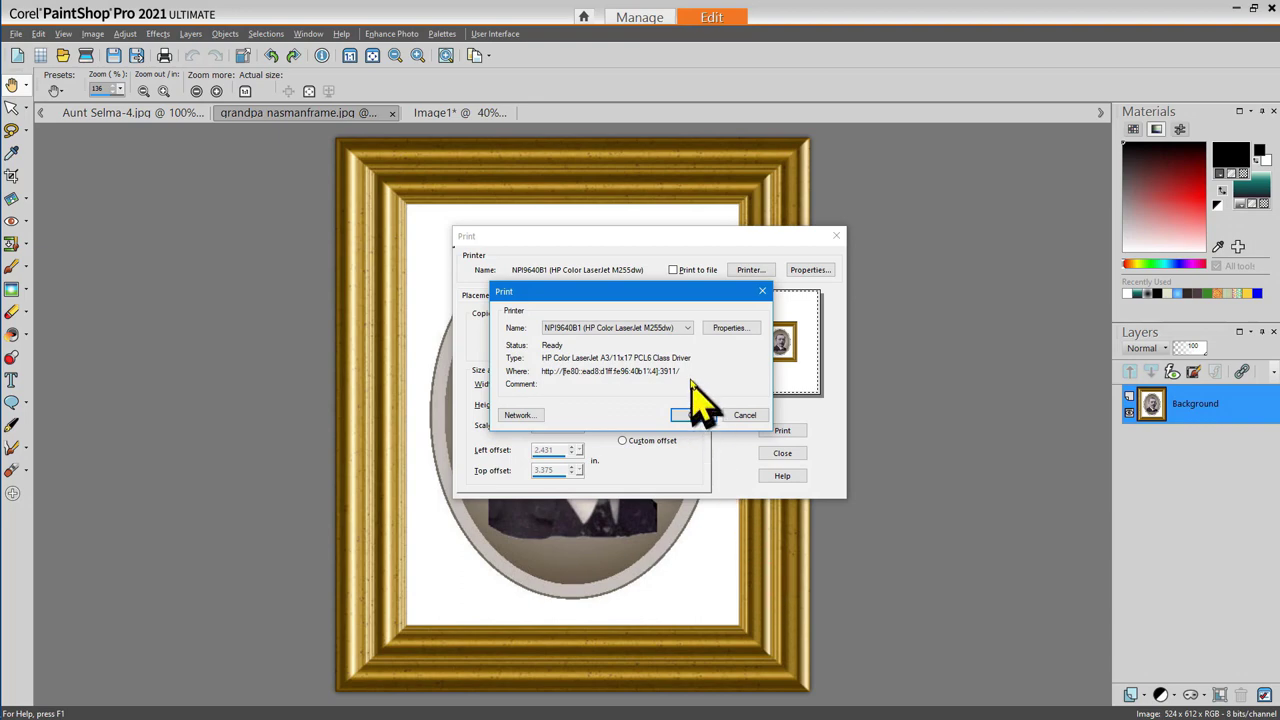
left_click(693, 414)
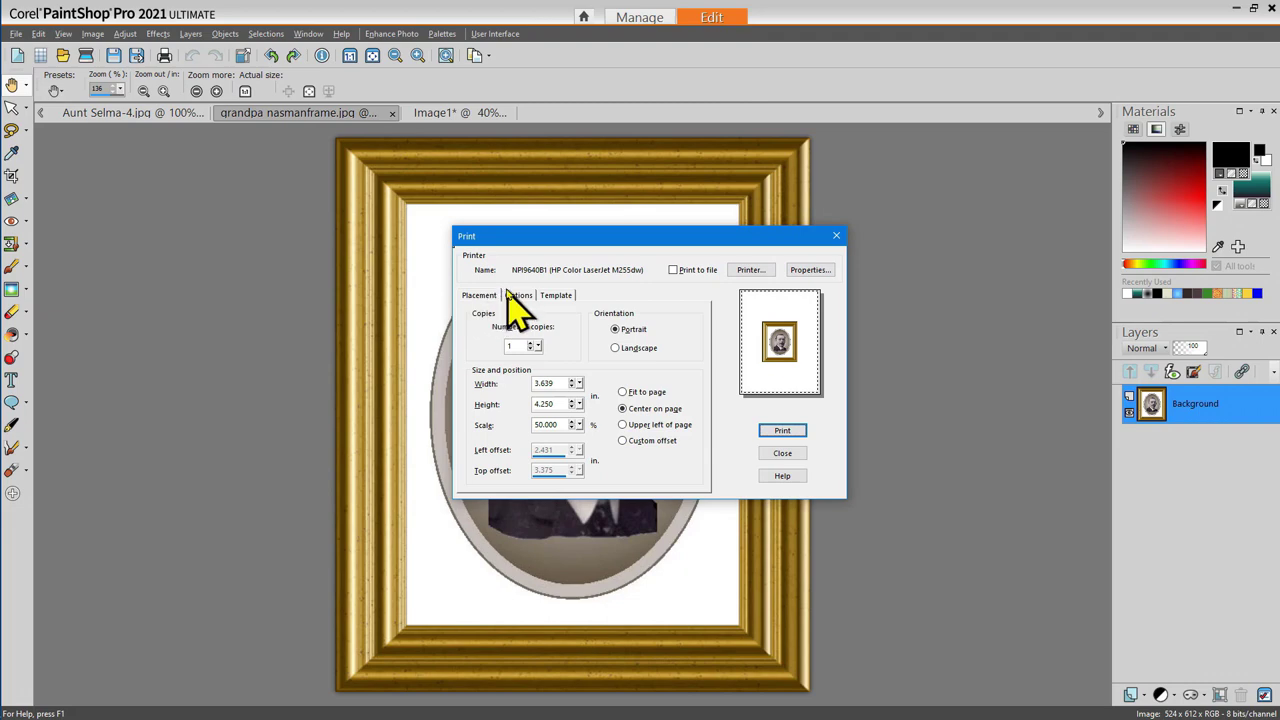
- On the Placement tab, try Fit to page, then return the portrait to Center on page
left_click(481, 295)
left_click(622, 392)
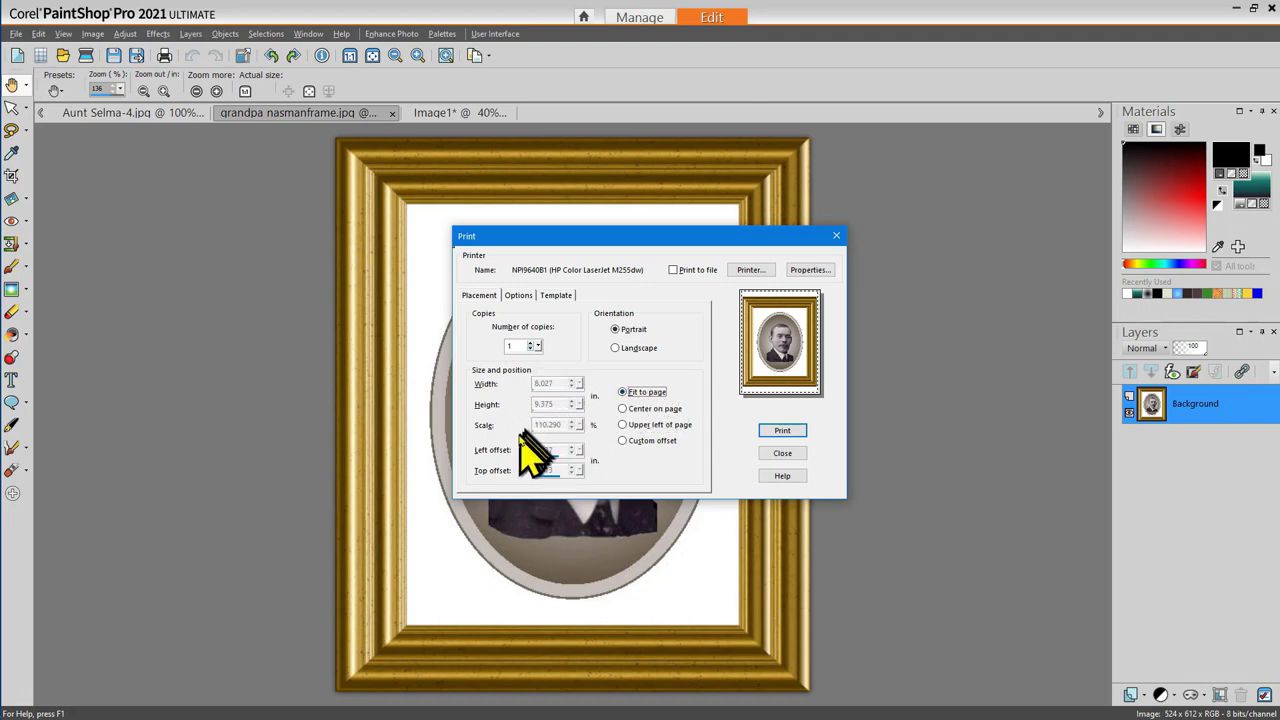
left_click(623, 409)
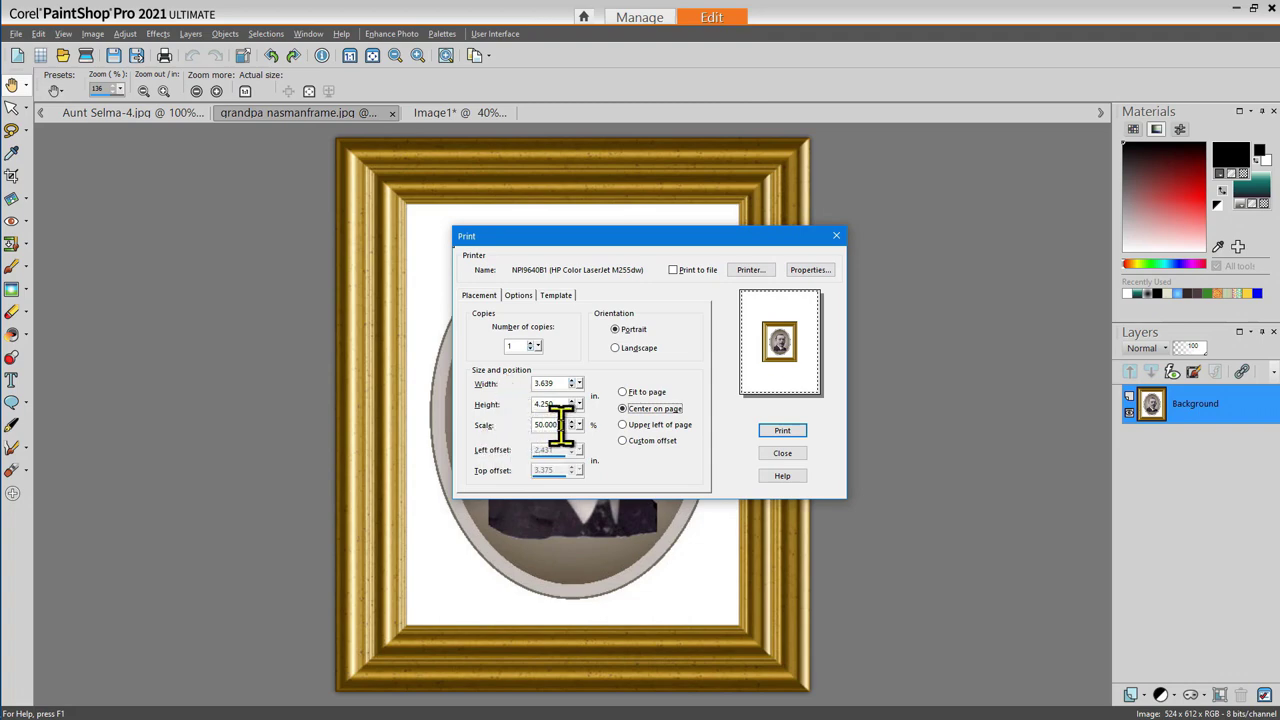
- Set the print scale to 75% and keep the portrait centred after trying Upper left of page
left_click_drag(557, 424, 500, 424)
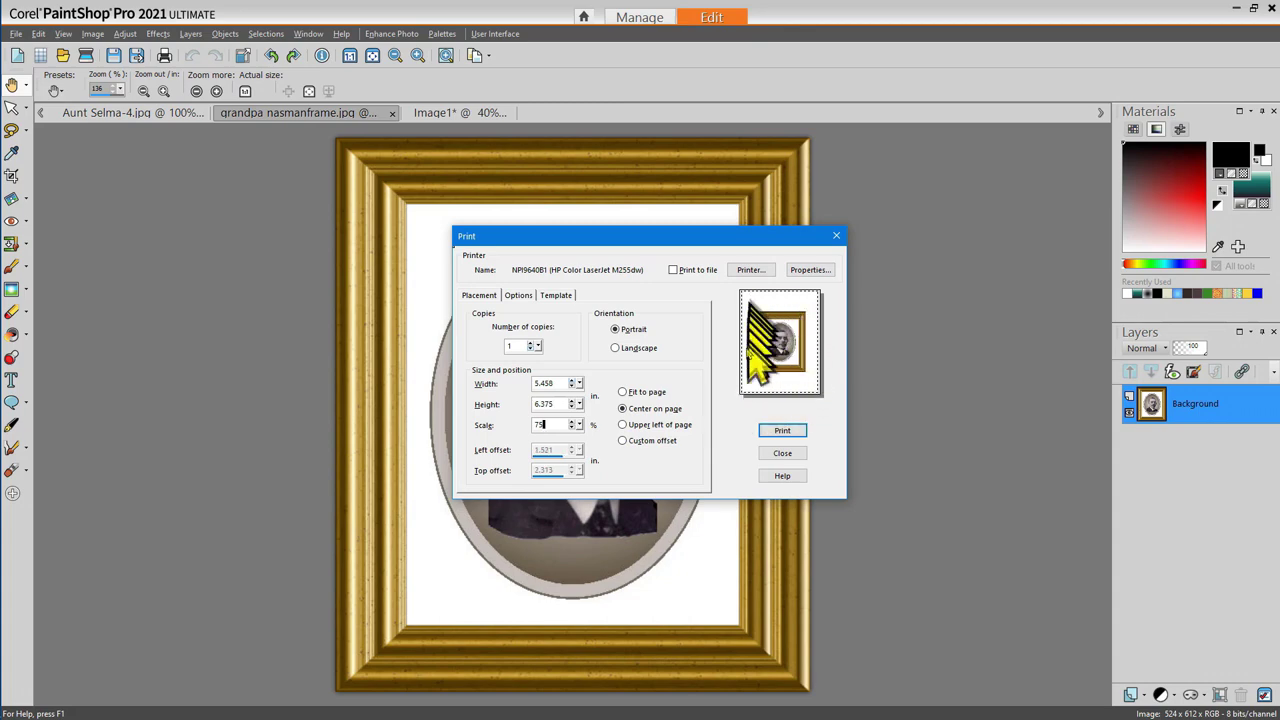
left_click(622, 425)
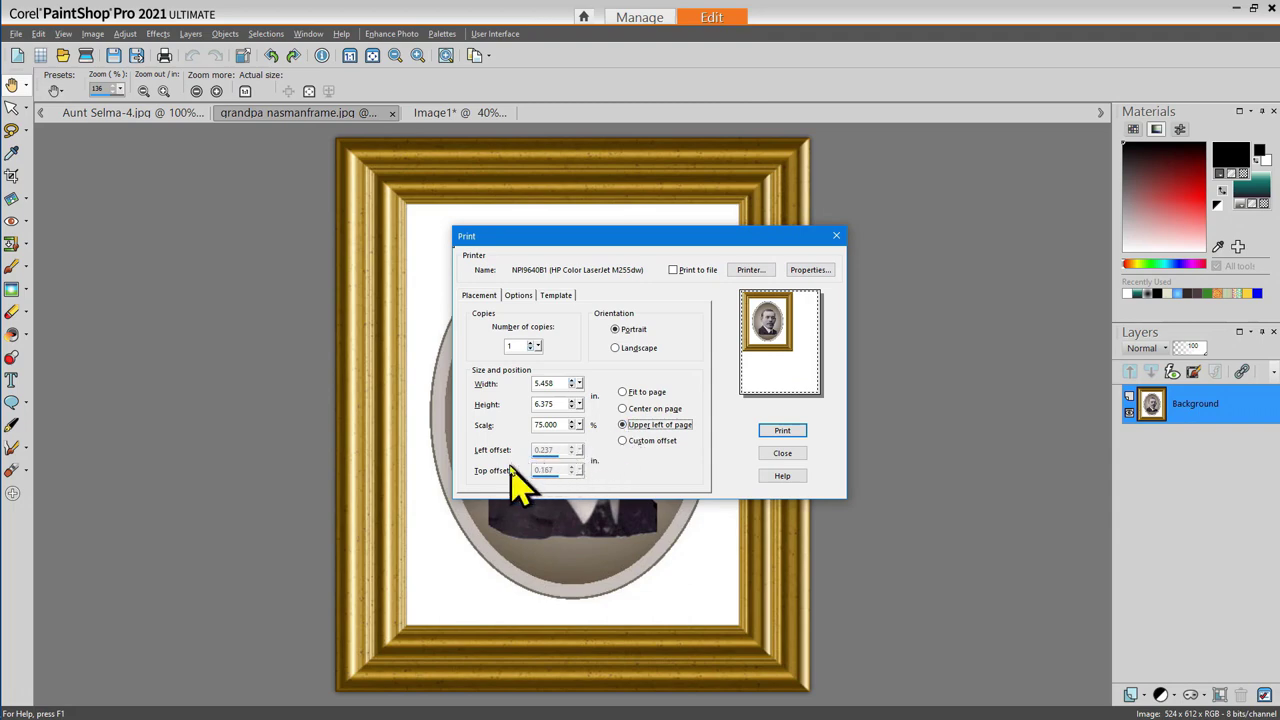
left_click(624, 406)
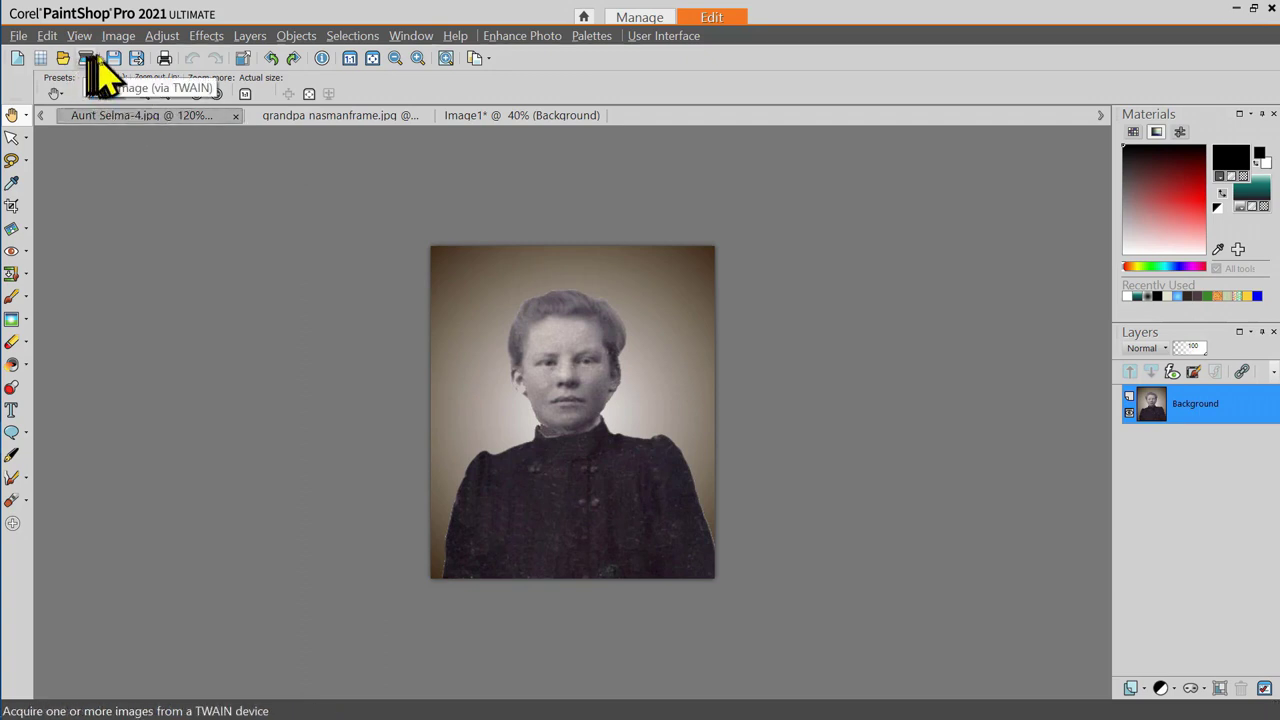
- Reopen Print for Aunt Selma-4.jpg and view its colour output and print-mark options
left_click(163, 58)
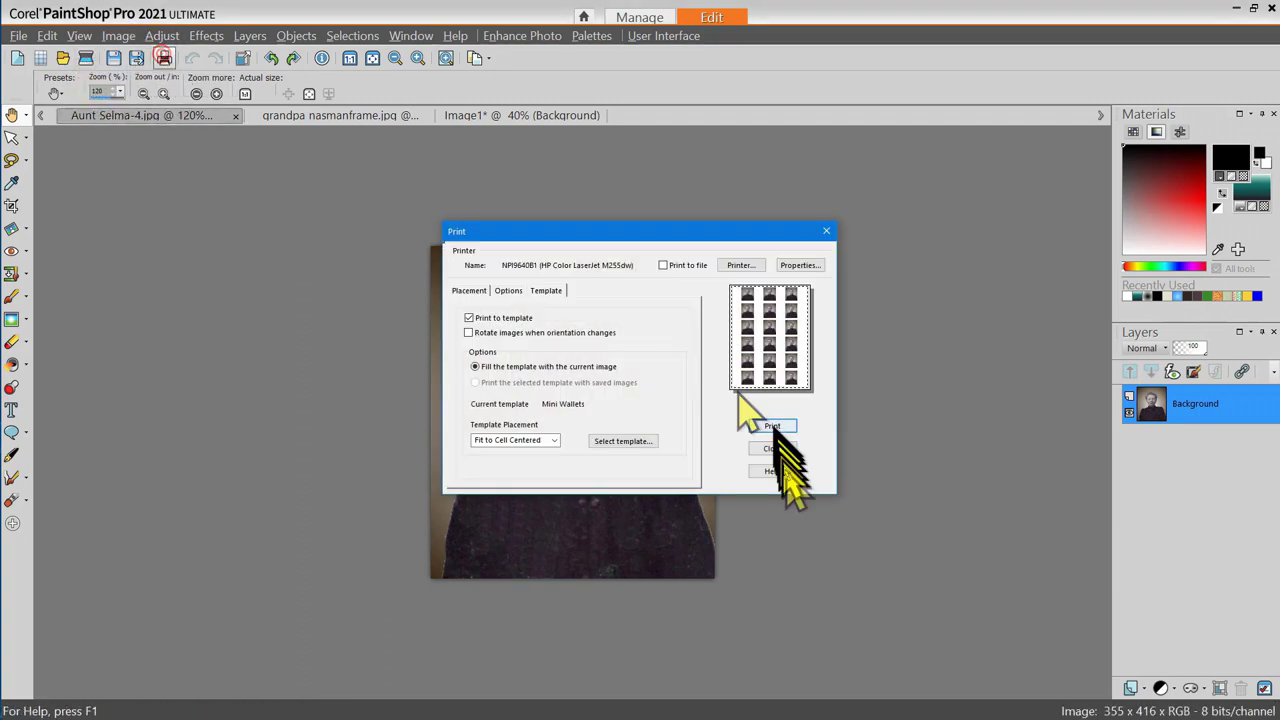
left_click_drag(634, 232, 646, 202)
left_click(522, 259)
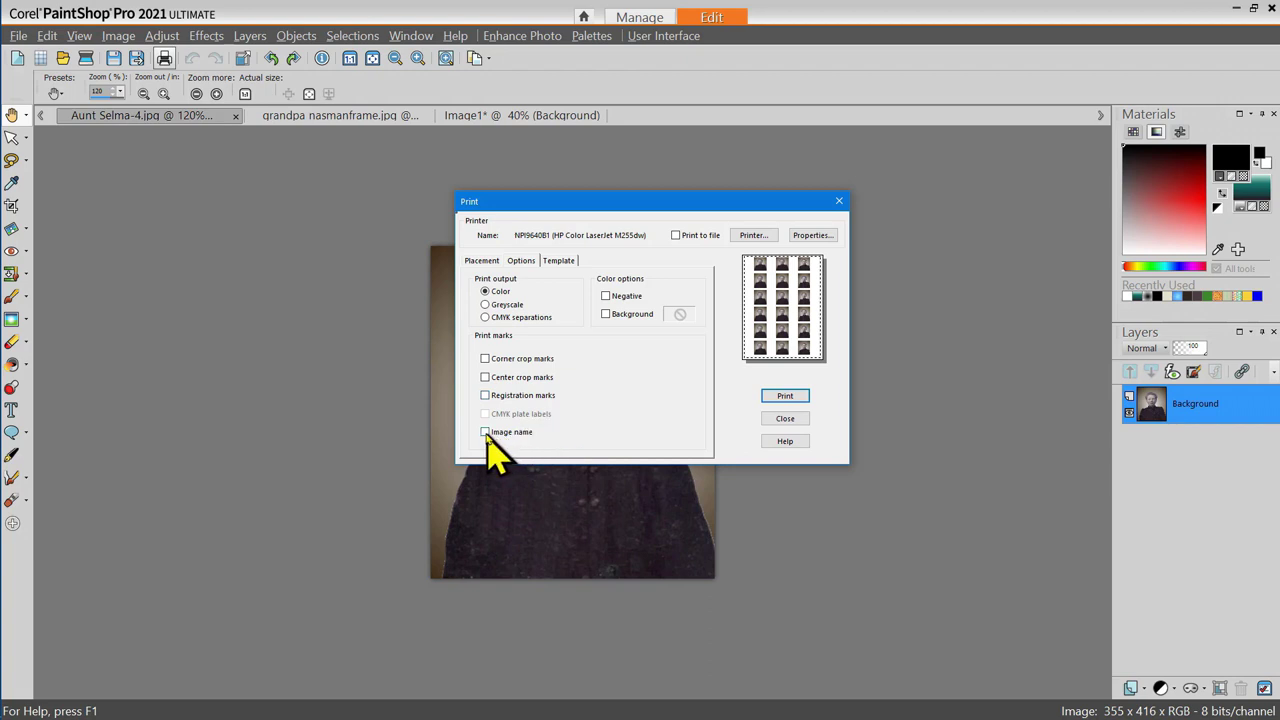
- Turn on template printing and pick the 5 x 7 + Wallets template for the Aunt Selma photo
left_click(560, 260)
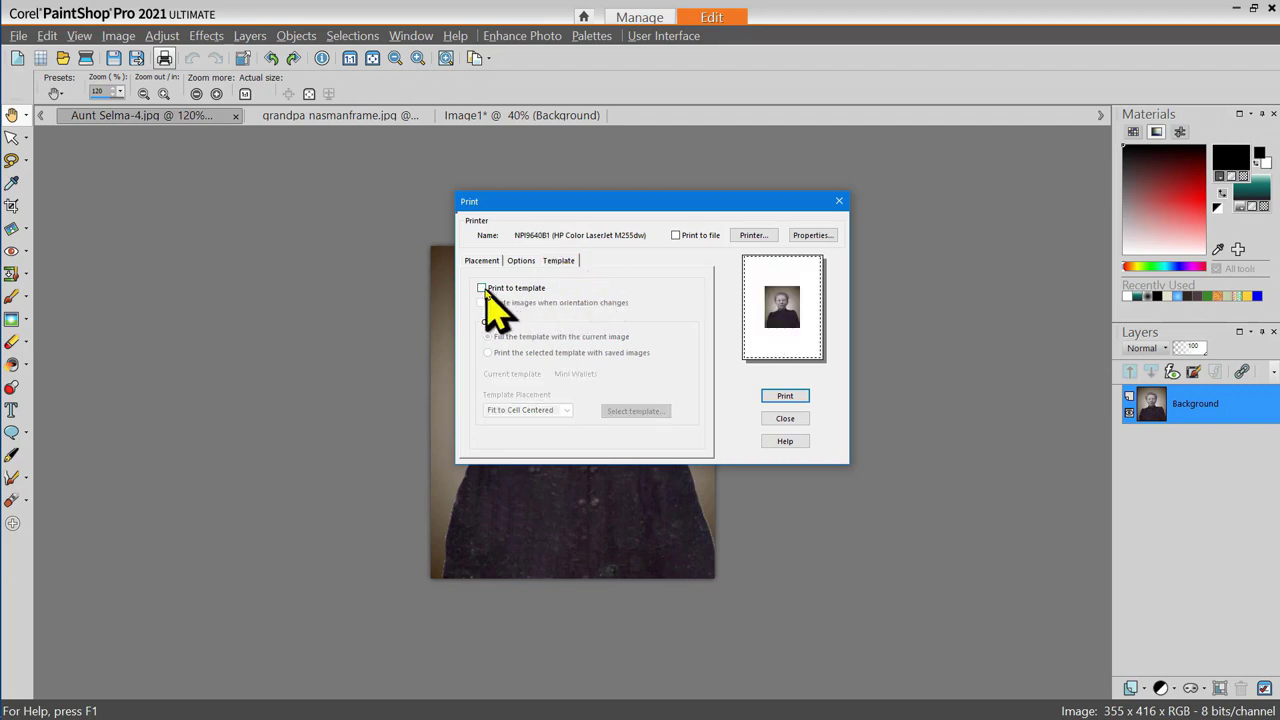
left_click(483, 289)
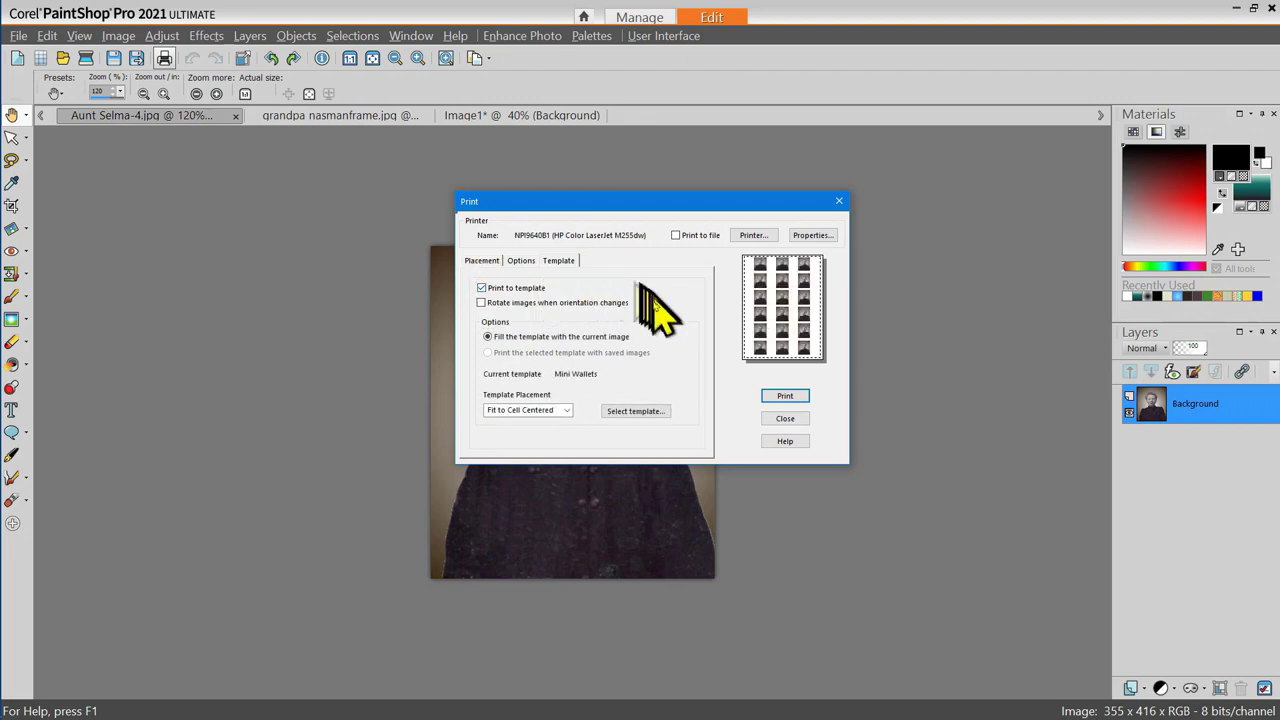
left_click(631, 412)
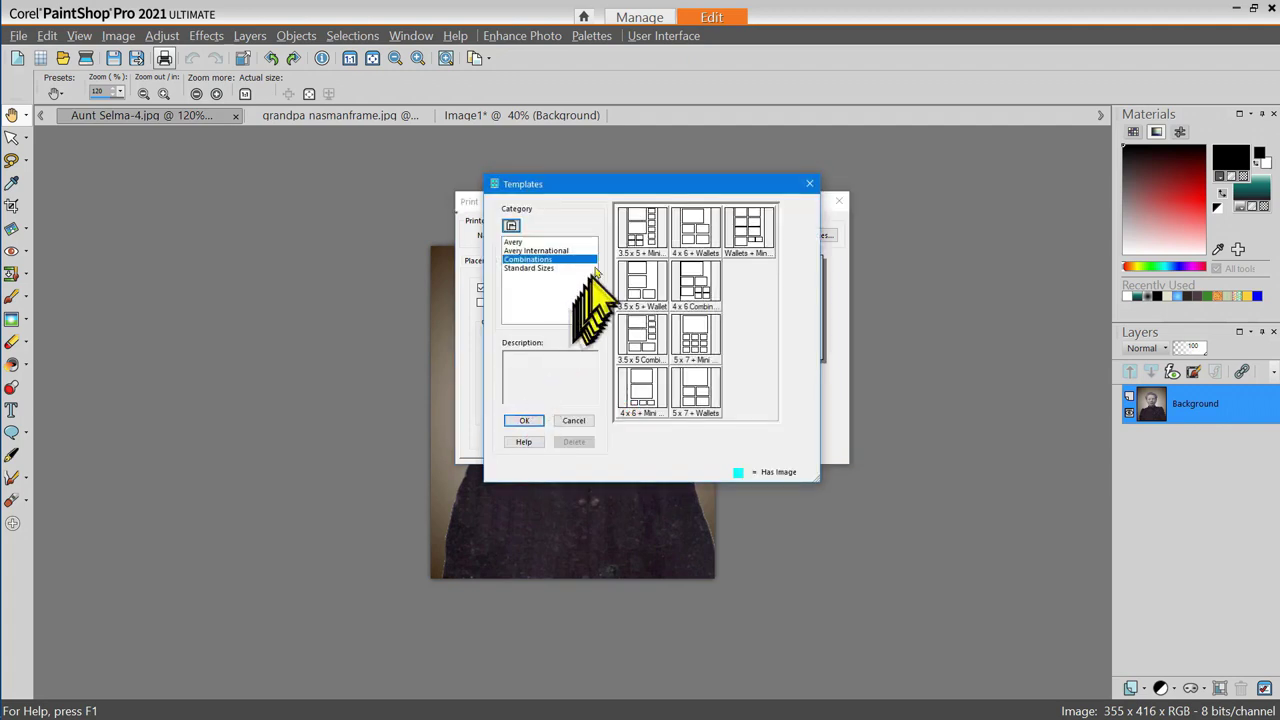
left_click(536, 242)
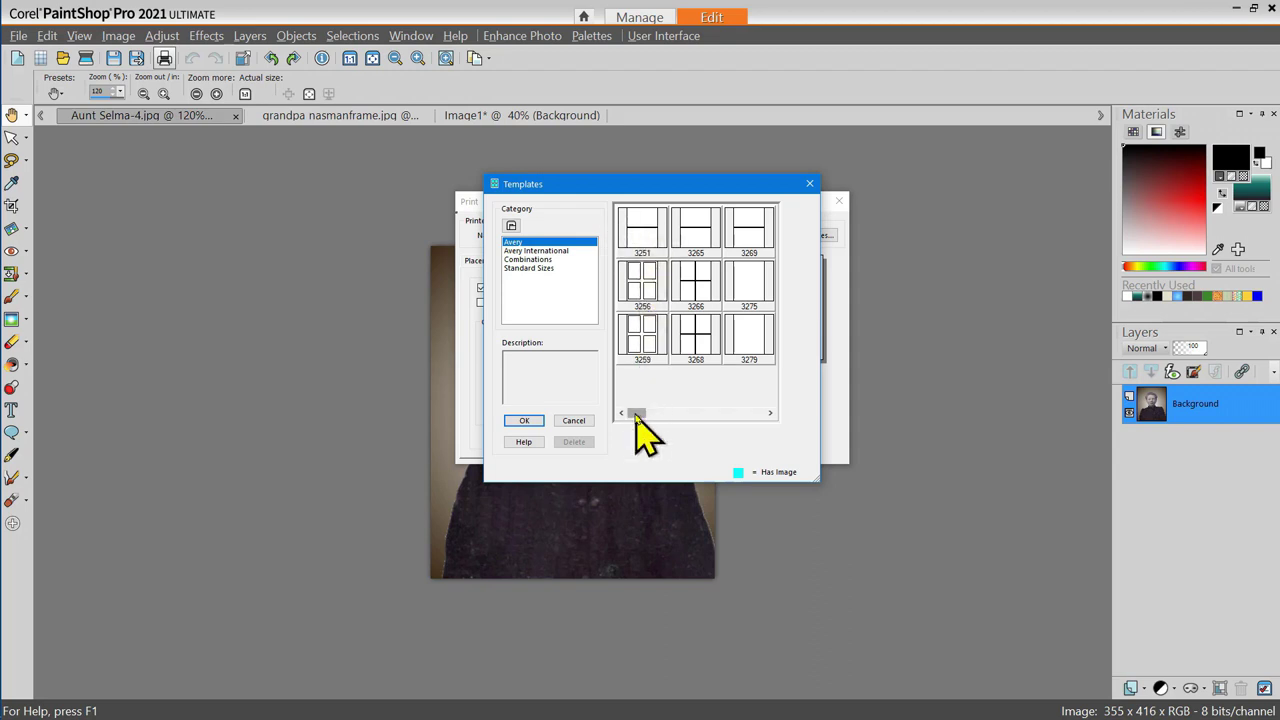
mouse_move(636, 413)
left_mouse_down()
mouse_move(756, 415)
mouse_move(640, 414)
left_mouse_up()
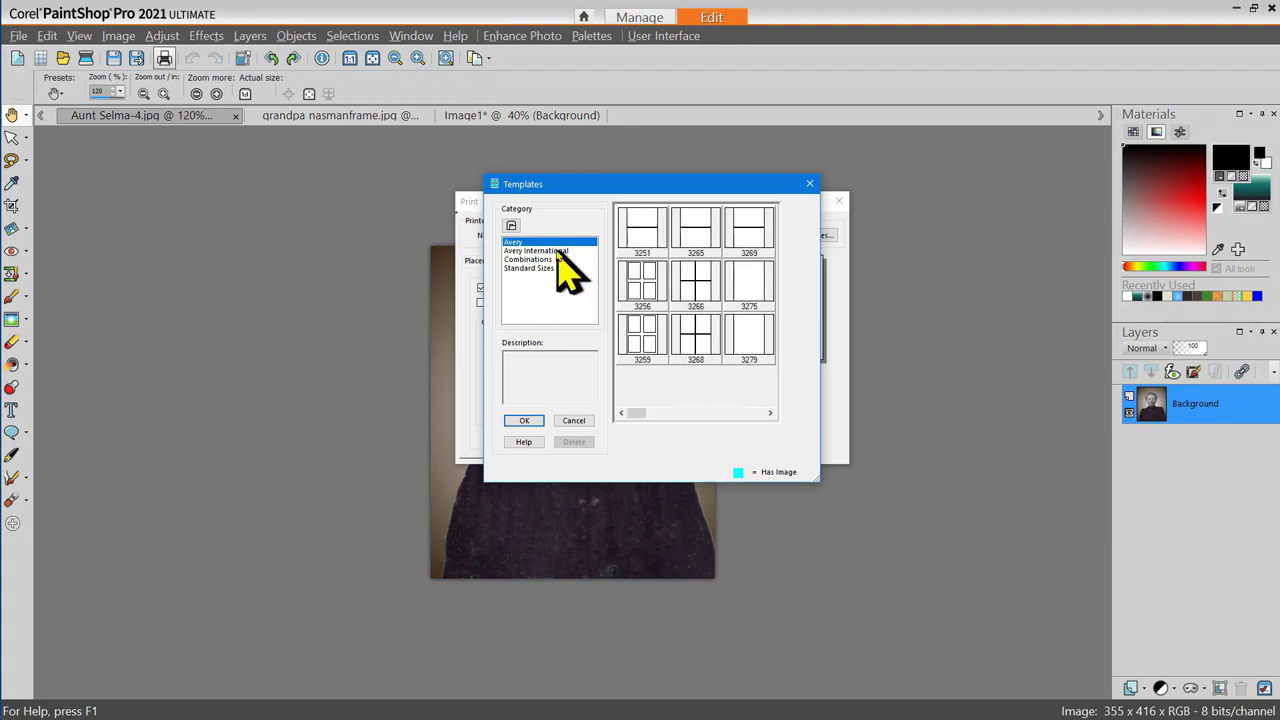
left_click(557, 251)
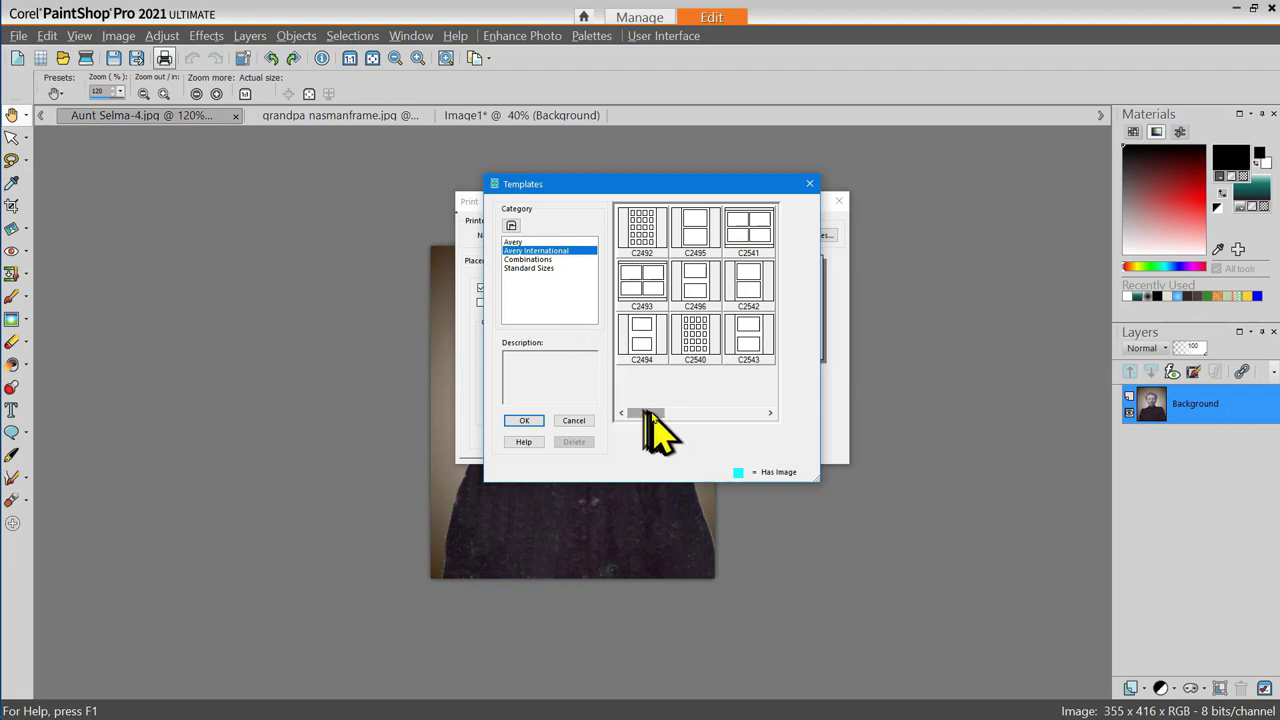
mouse_move(648, 413)
left_mouse_down()
mouse_move(756, 413)
mouse_move(640, 414)
left_mouse_up()
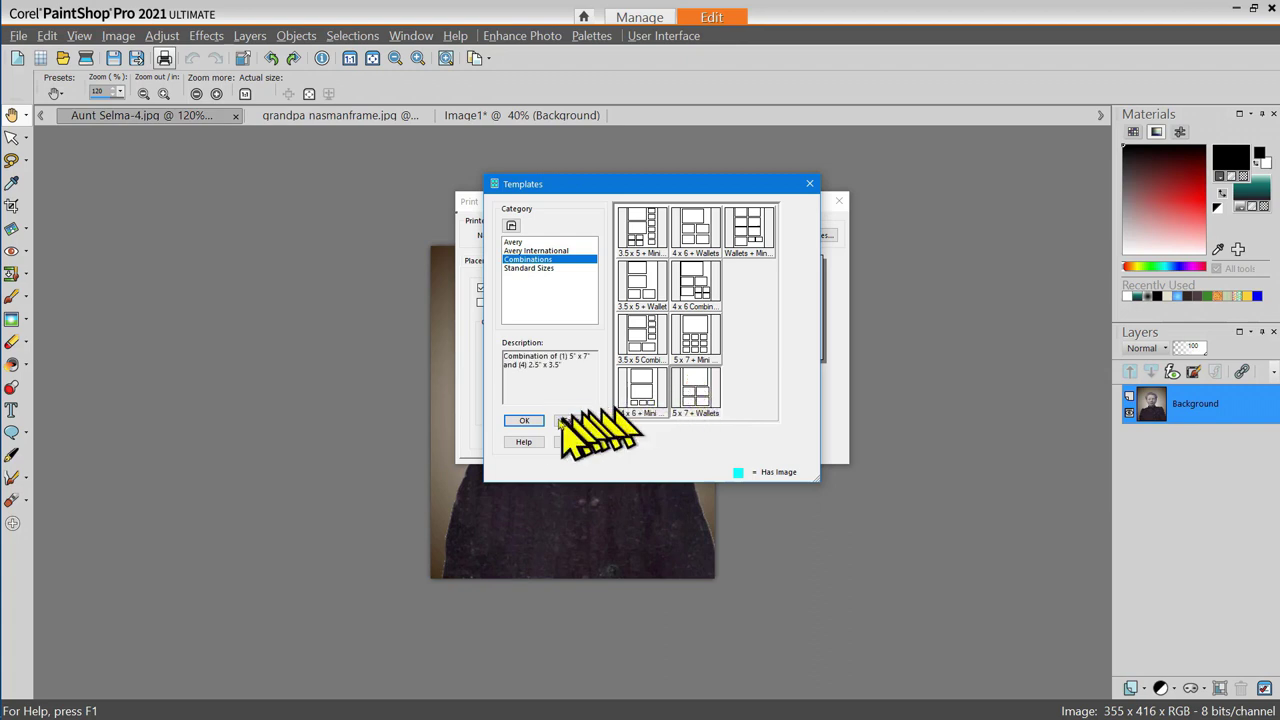
left_click(524, 420)
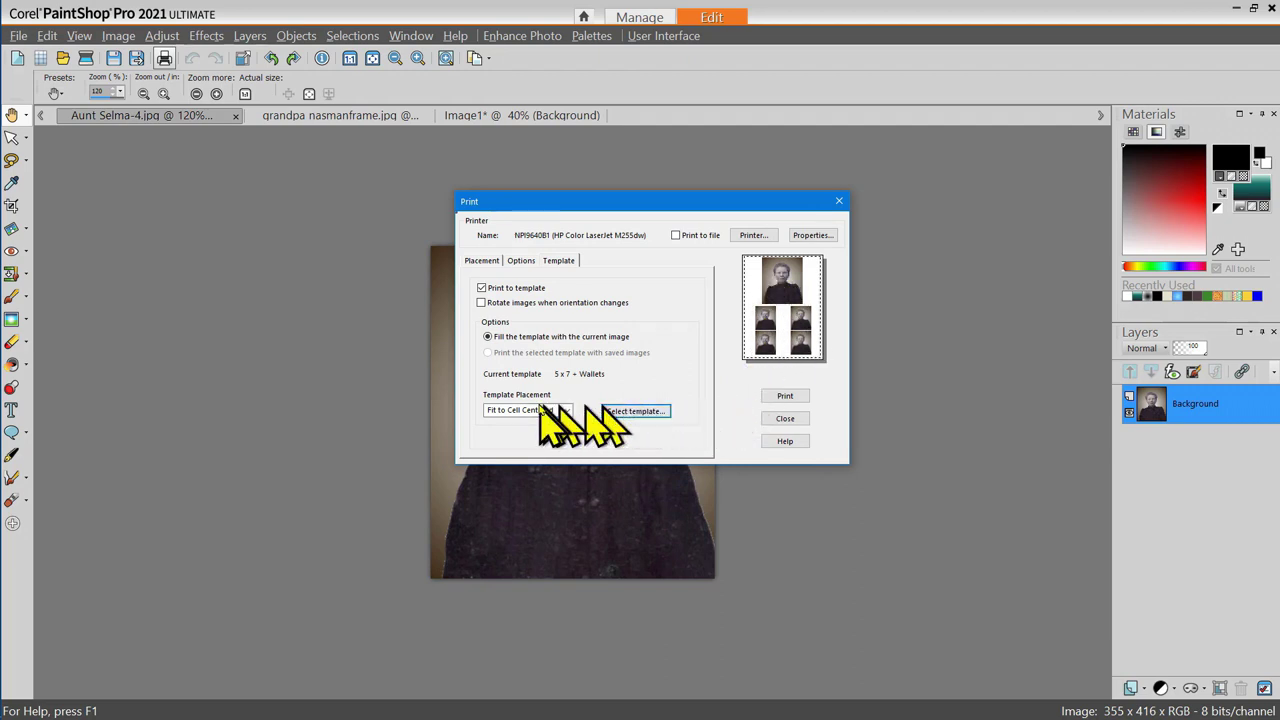
- Switch the template to Standard Sizes Mini Wallets, then close the Print dialog without printing
left_click(622, 411)
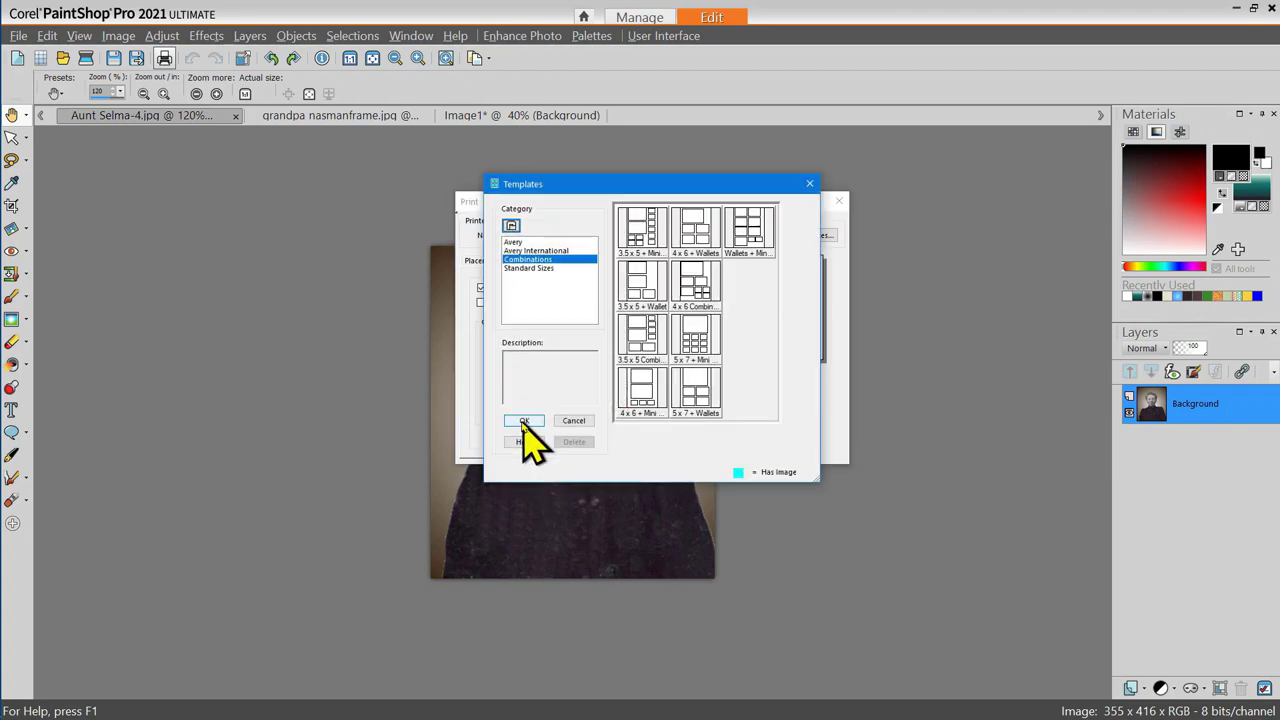
left_click(530, 268)
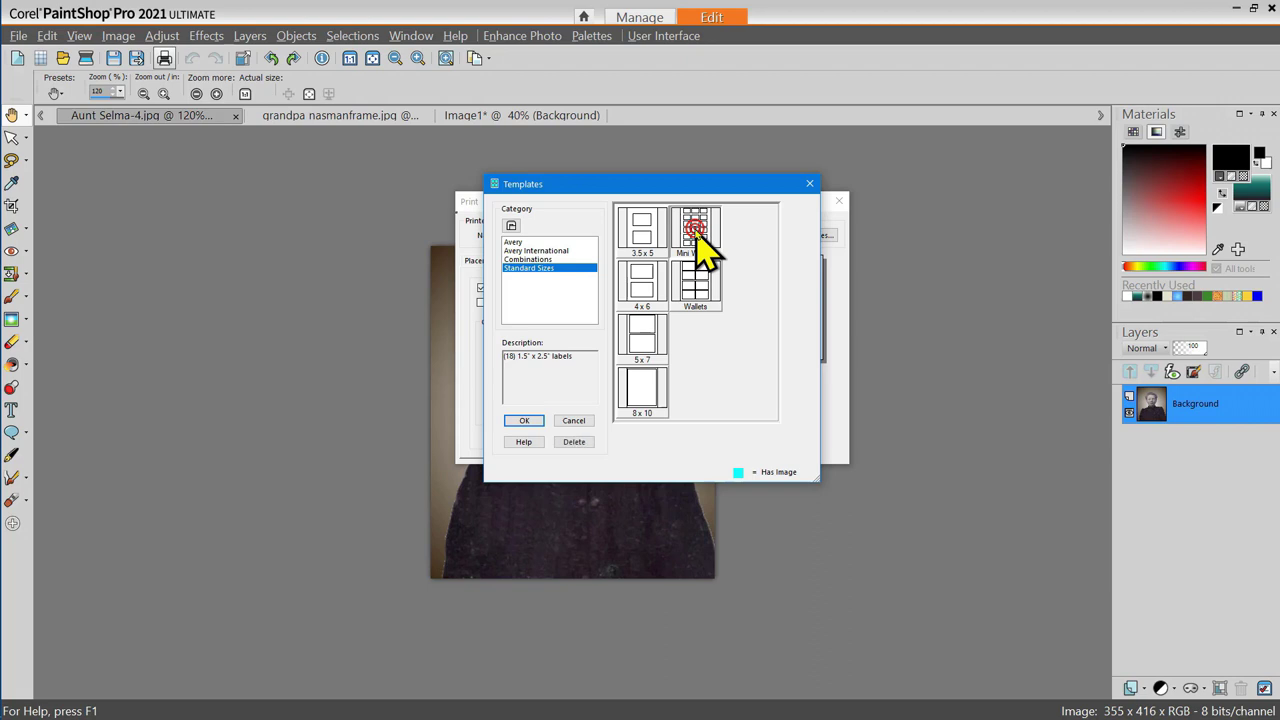
left_click(529, 421)
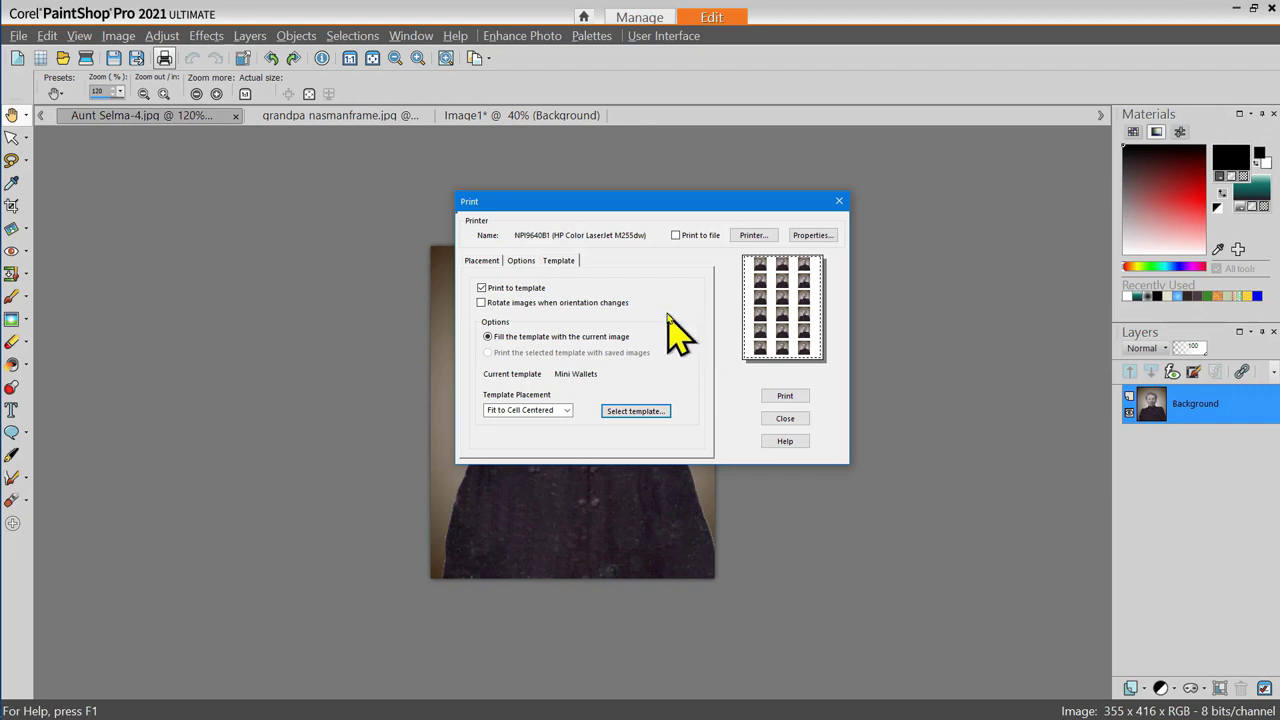
left_click(836, 200)
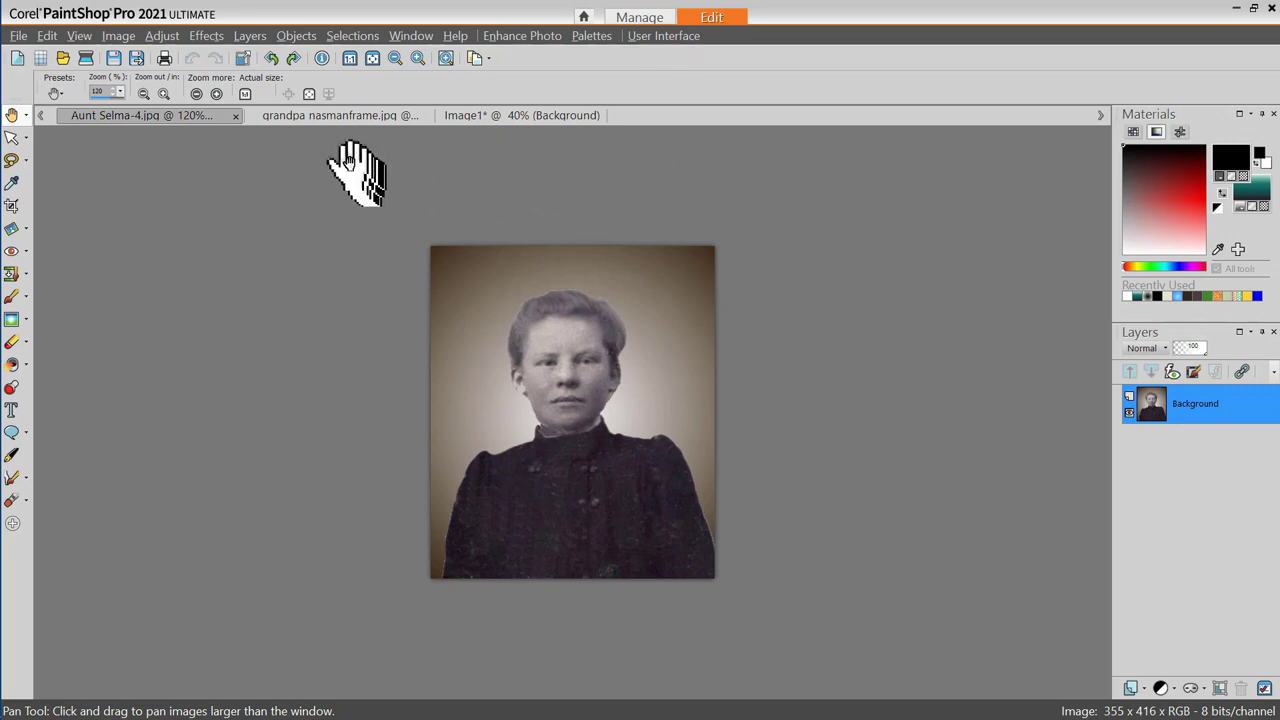
- Check the grandpa and Image1 photos, then launch Print Layout from the File menu
left_click(316, 114)
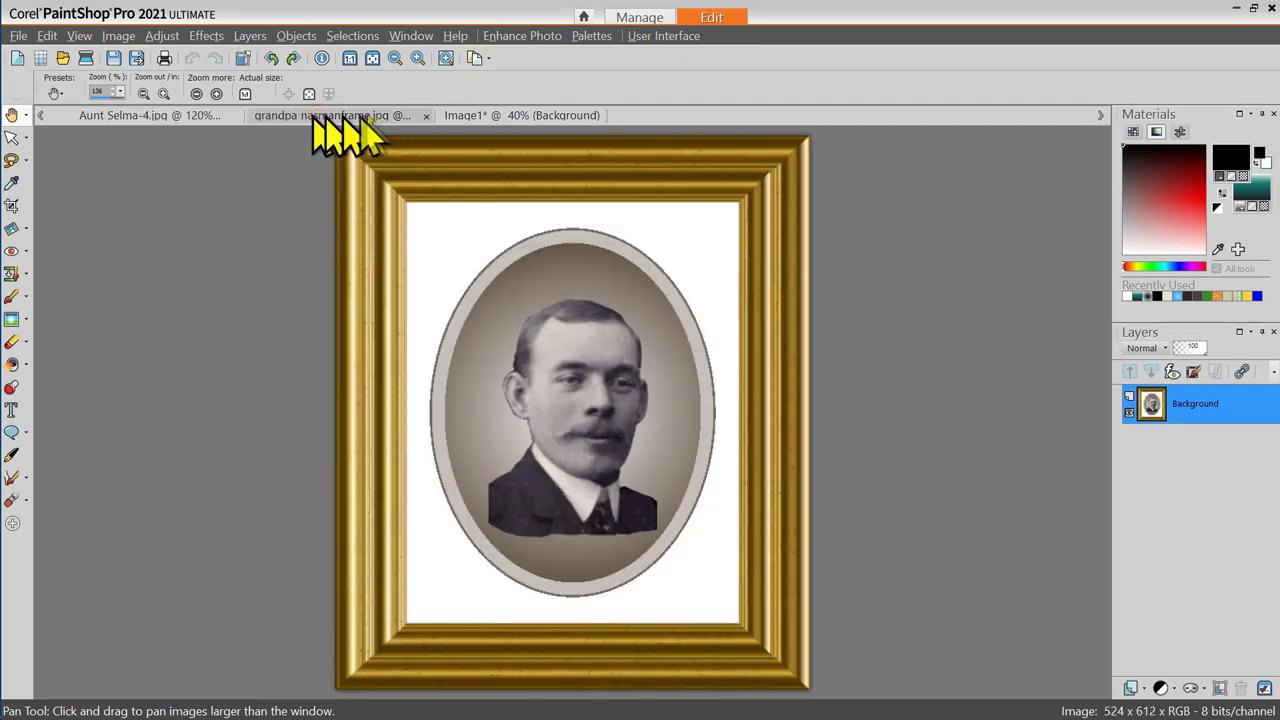
left_click(475, 115)
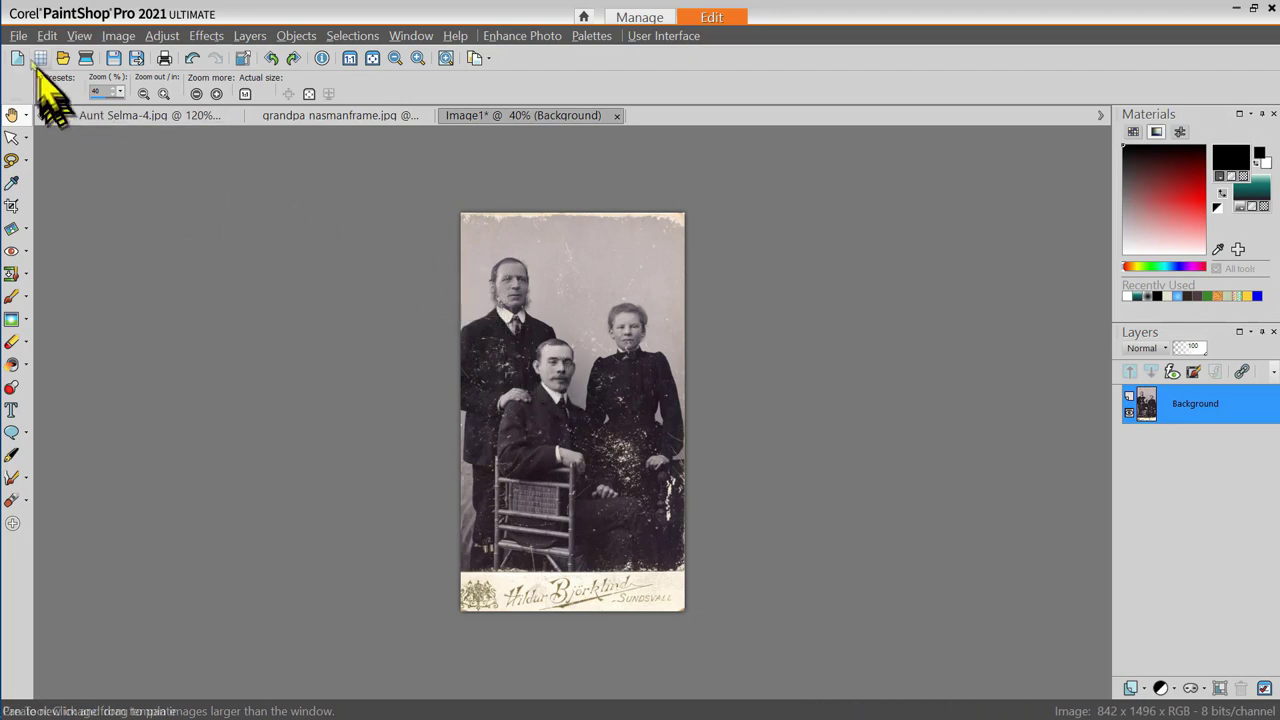
left_click(19, 36)
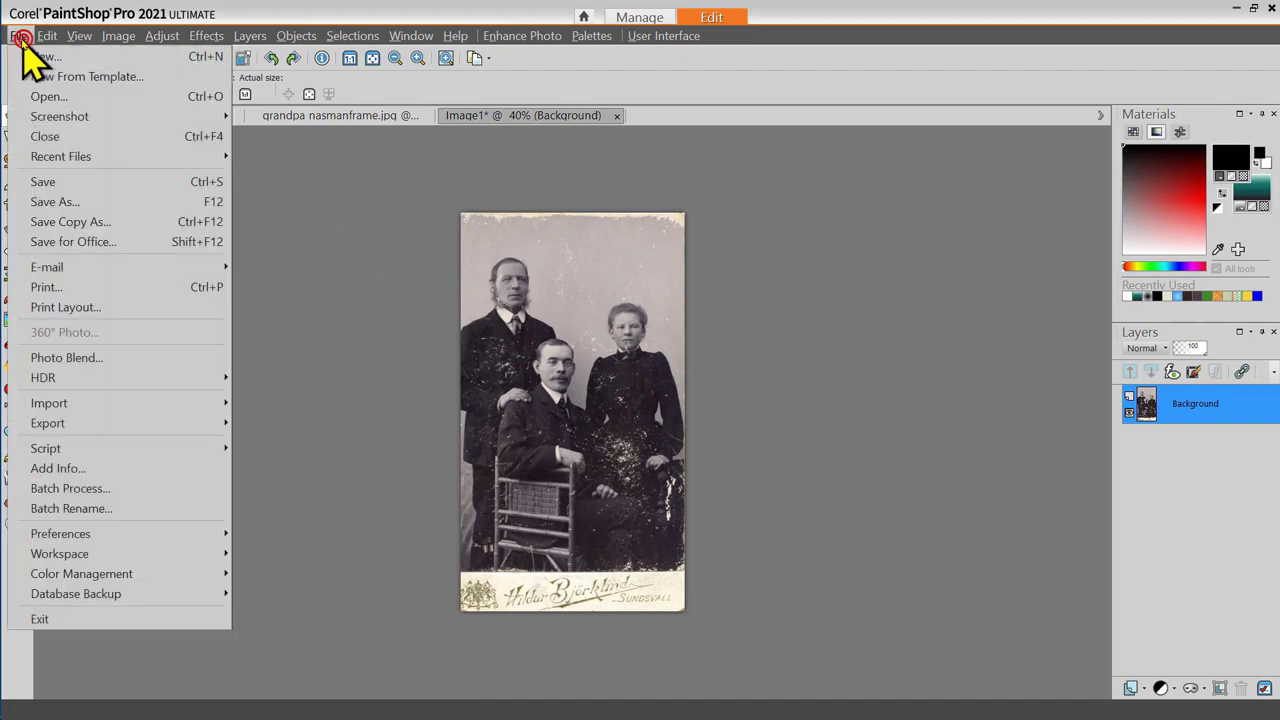
left_click(55, 309)
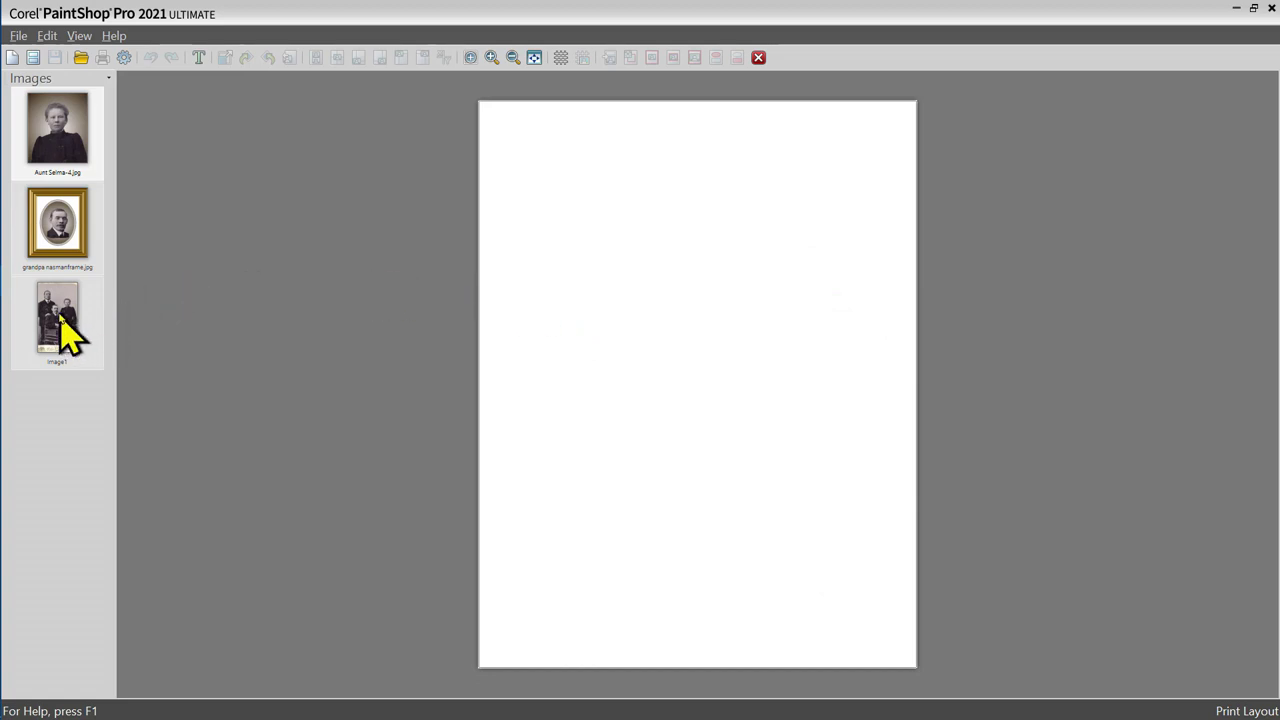
- Place the group photo scaled to fit, at the page's upper left, sized 3.54 × 6.31 in
left_click_drag(57, 316, 674, 304)
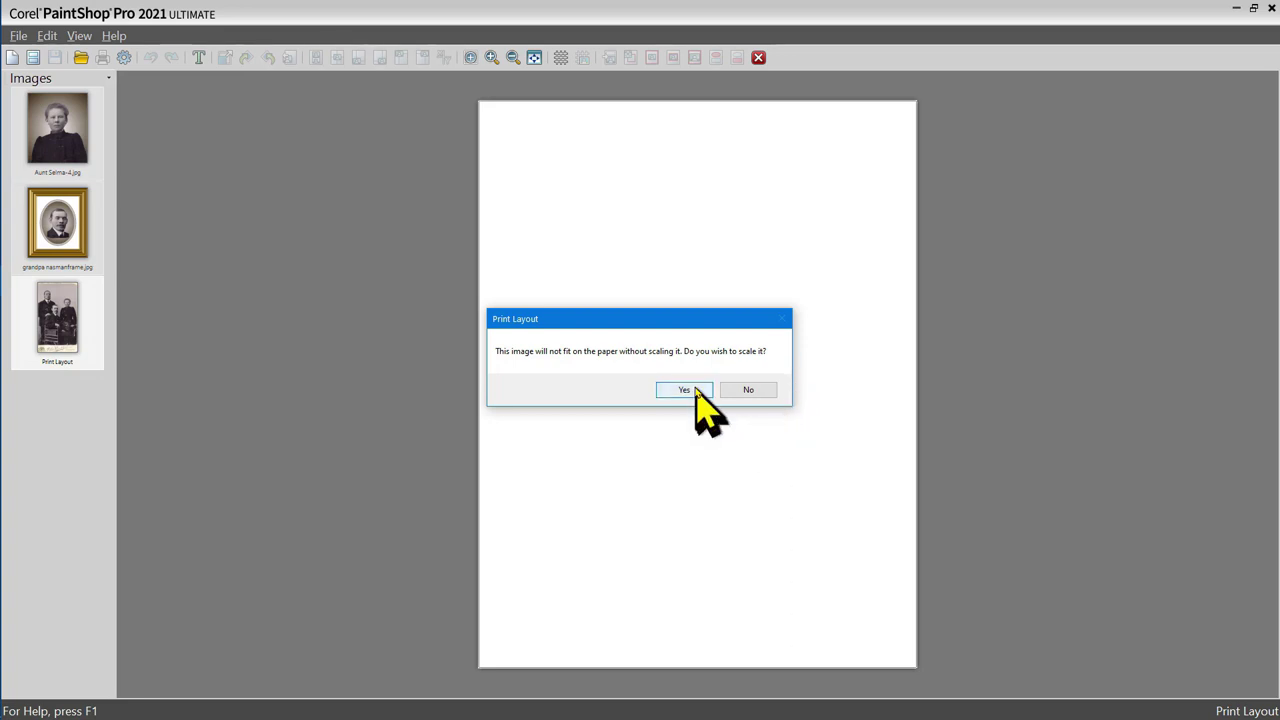
left_click(692, 390)
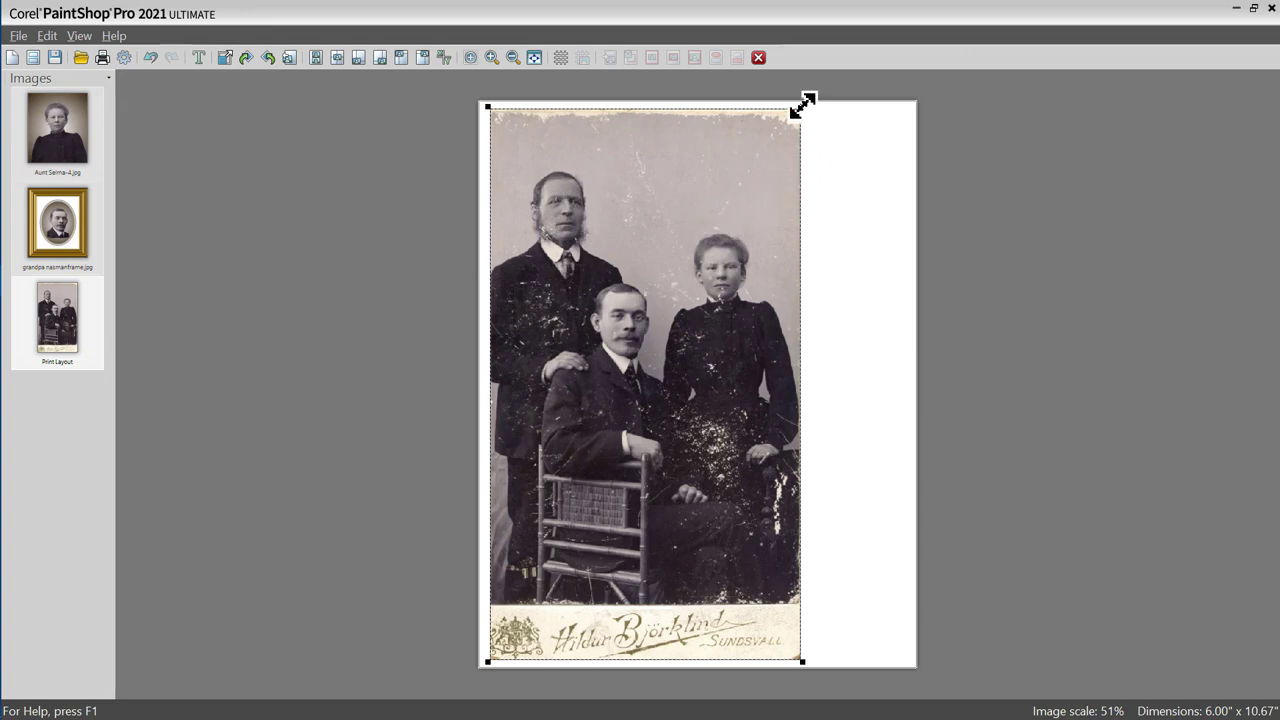
left_click_drag(803, 104, 623, 371)
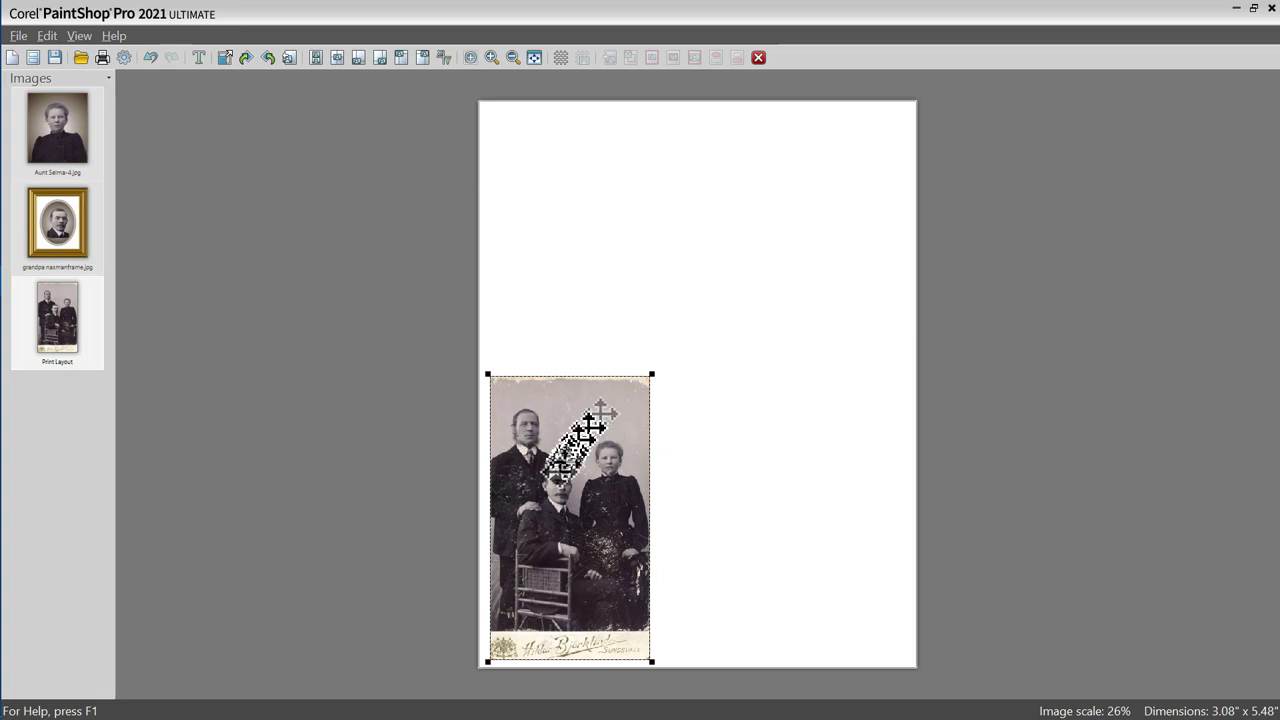
left_click_drag(546, 497, 546, 237)
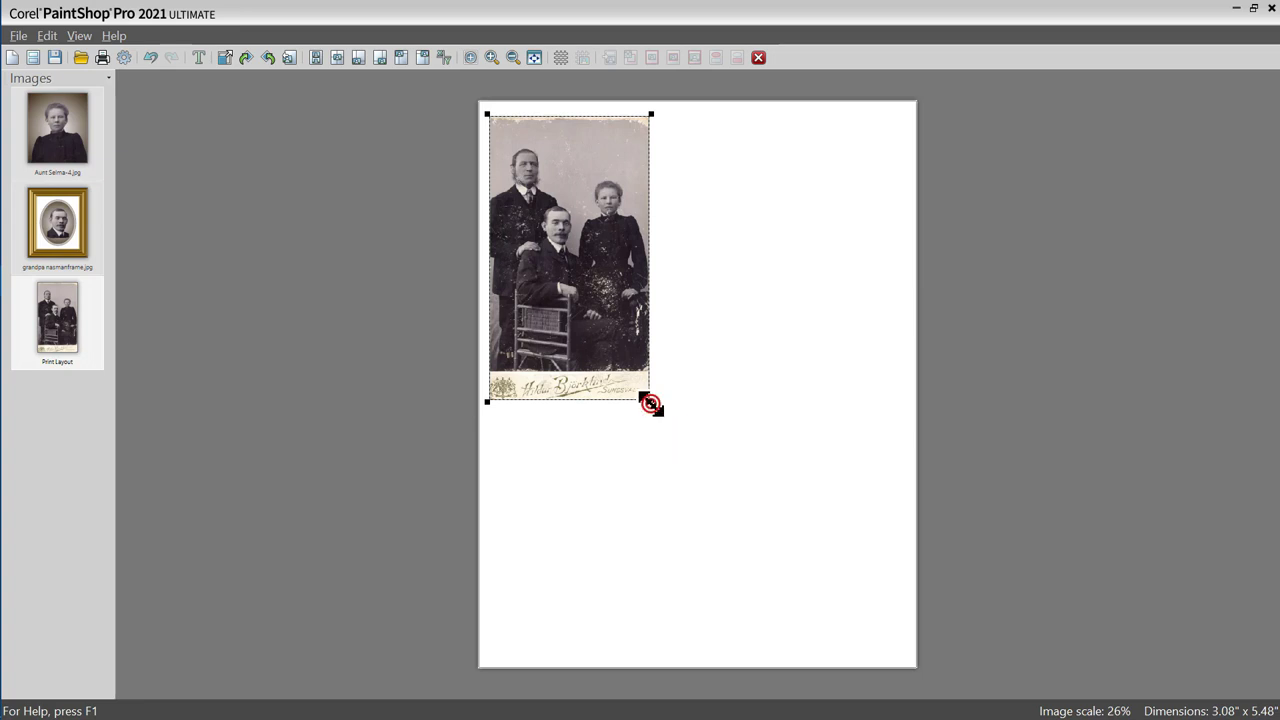
left_click_drag(650, 403, 679, 446)
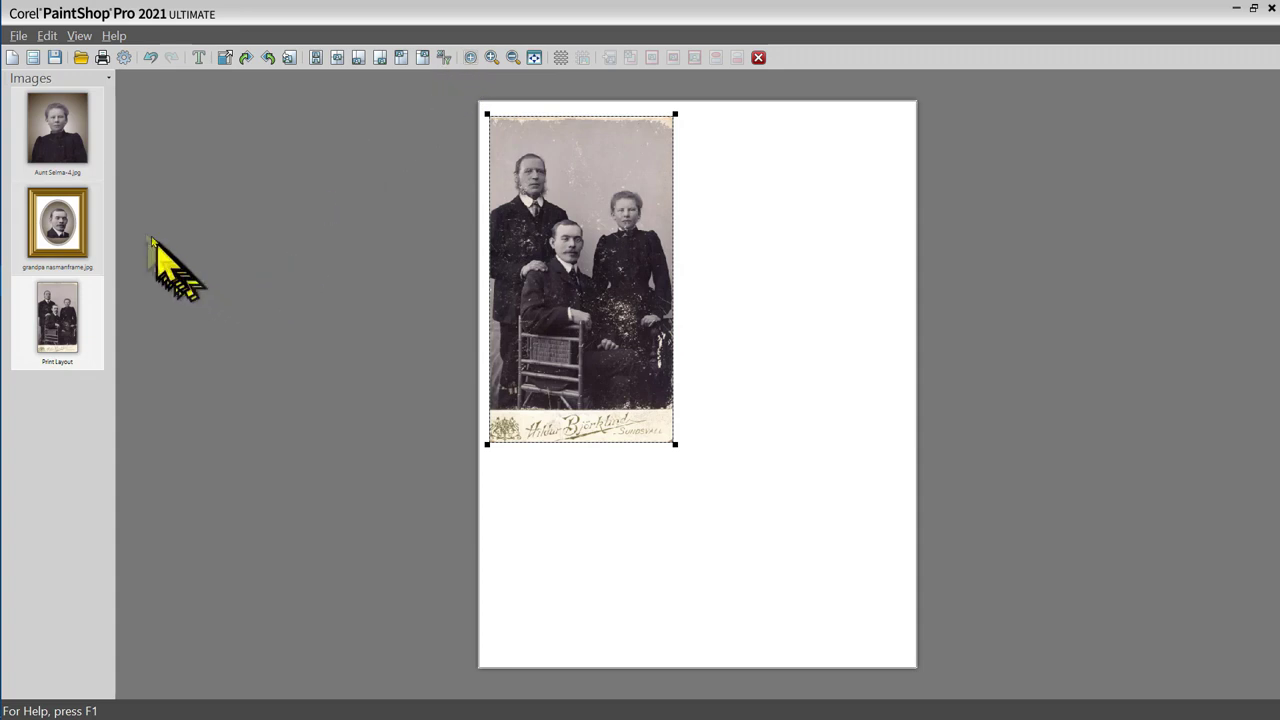
- Add the framed grandpa portrait at the page's lower right, resized to 3.91 × 4.57 in
left_click_drag(53, 214, 796, 506)
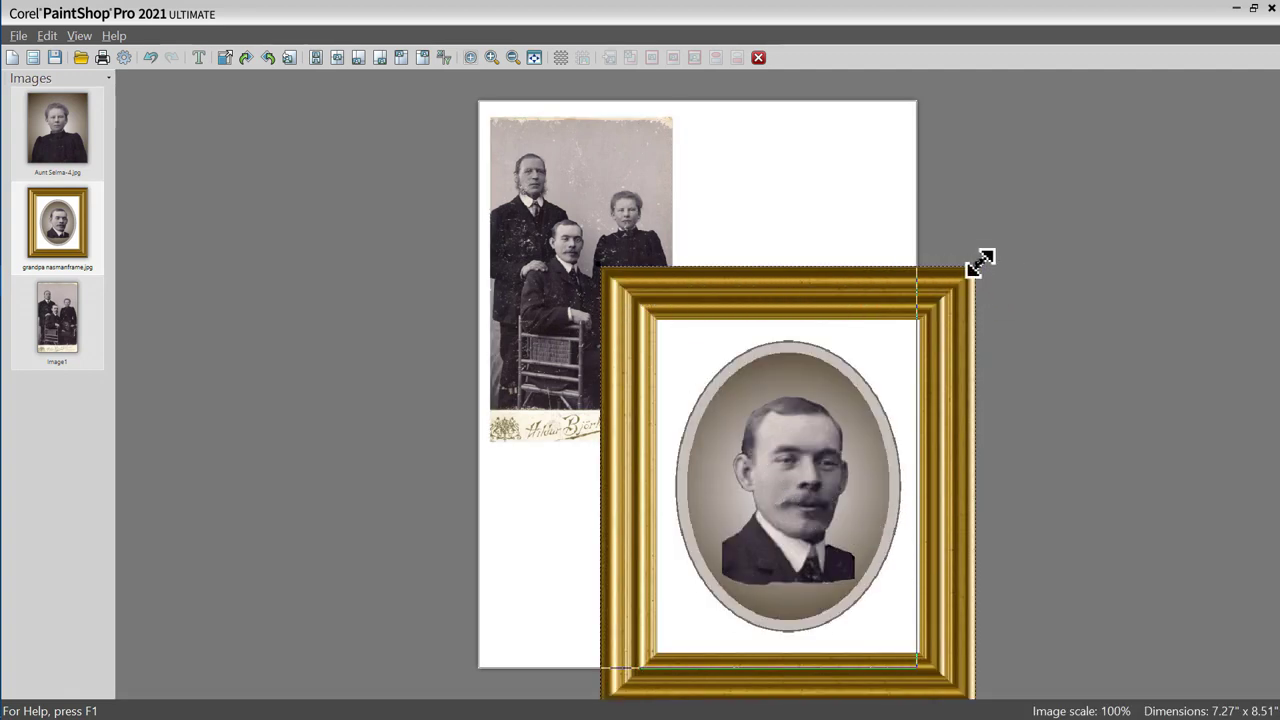
left_click_drag(976, 262, 822, 447)
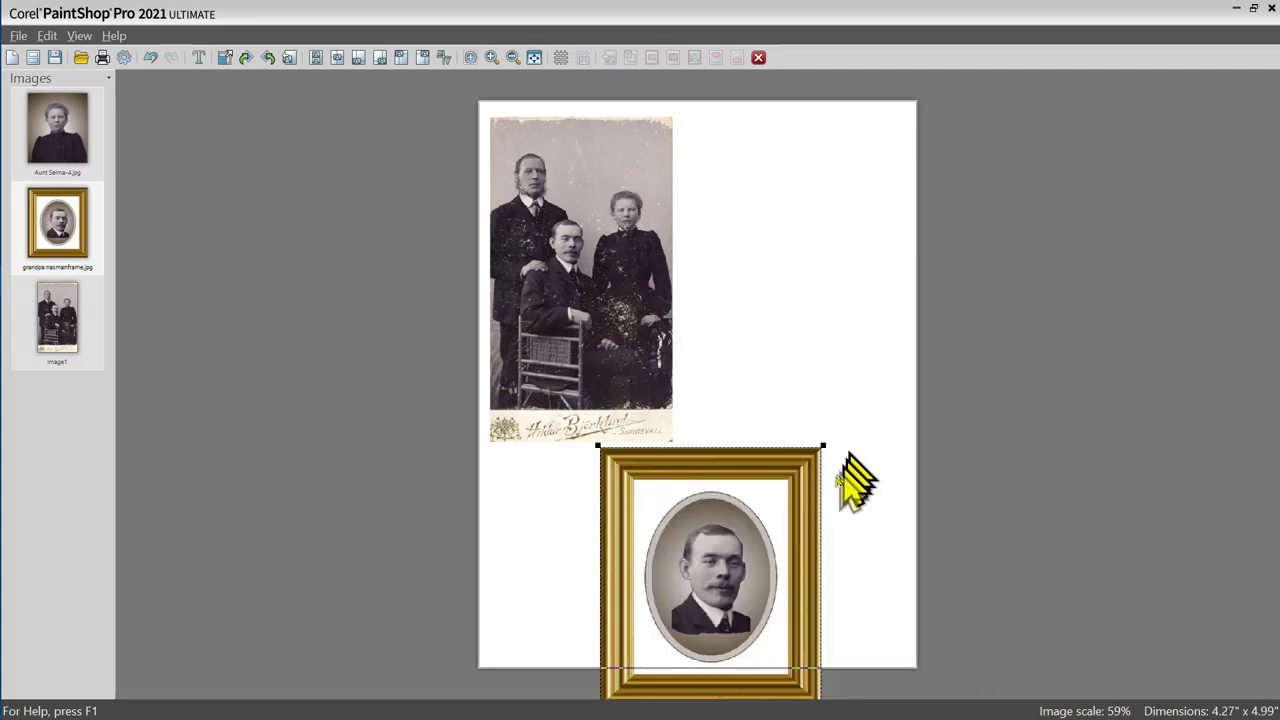
left_click_drag(757, 529, 787, 538)
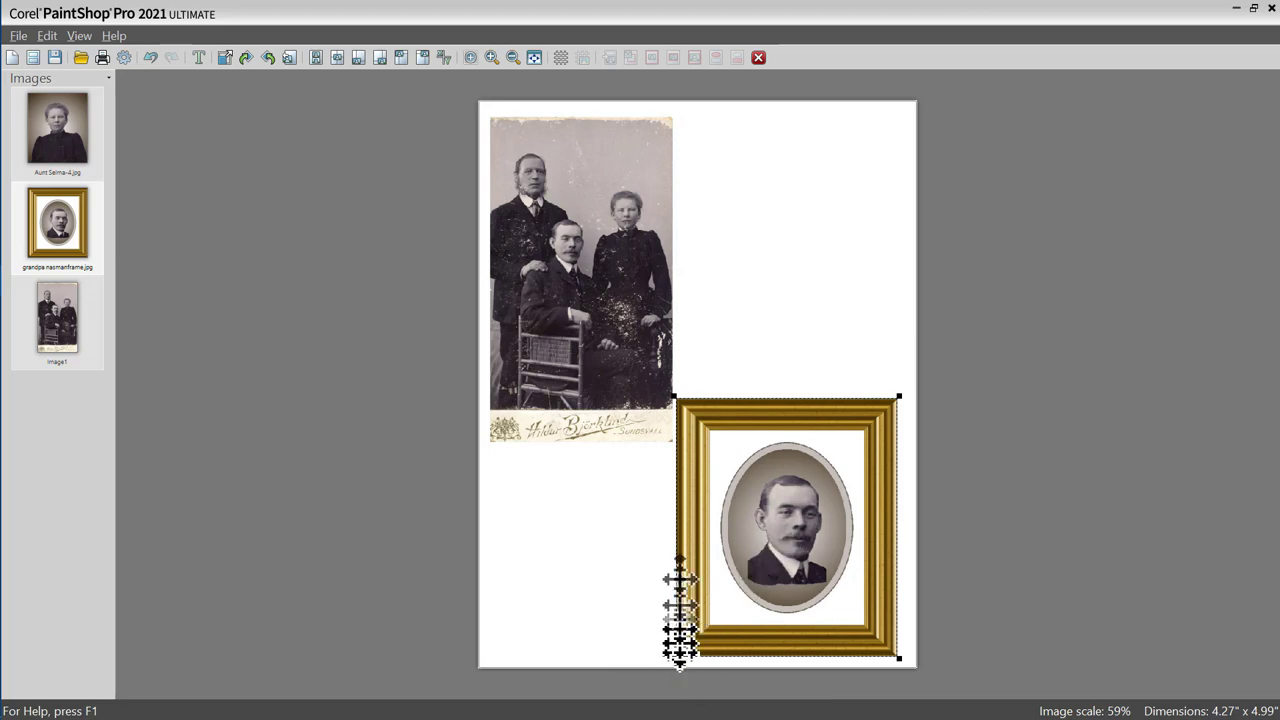
left_click_drag(673, 396, 693, 419)
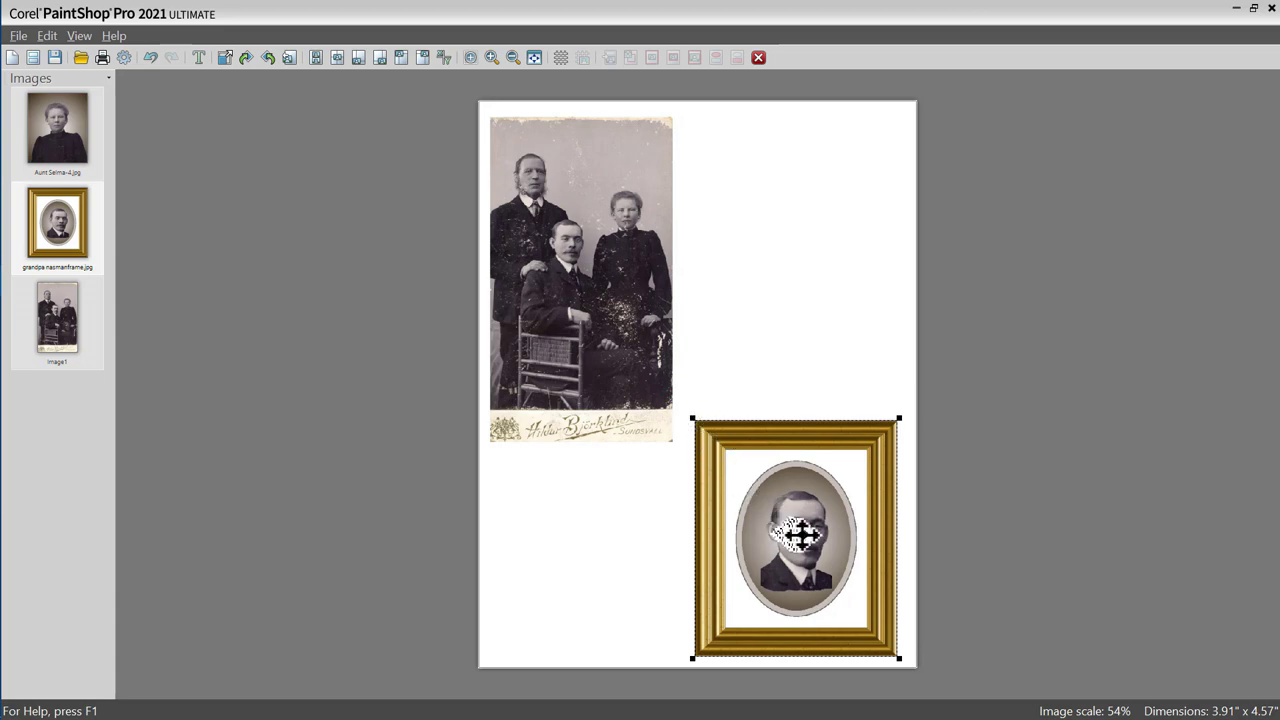
- Place Aunt Selma's photo in the page's upper right, resized to 3.89 × 4.55 in
left_click(66, 122)
left_click_drag(80, 128, 829, 222)
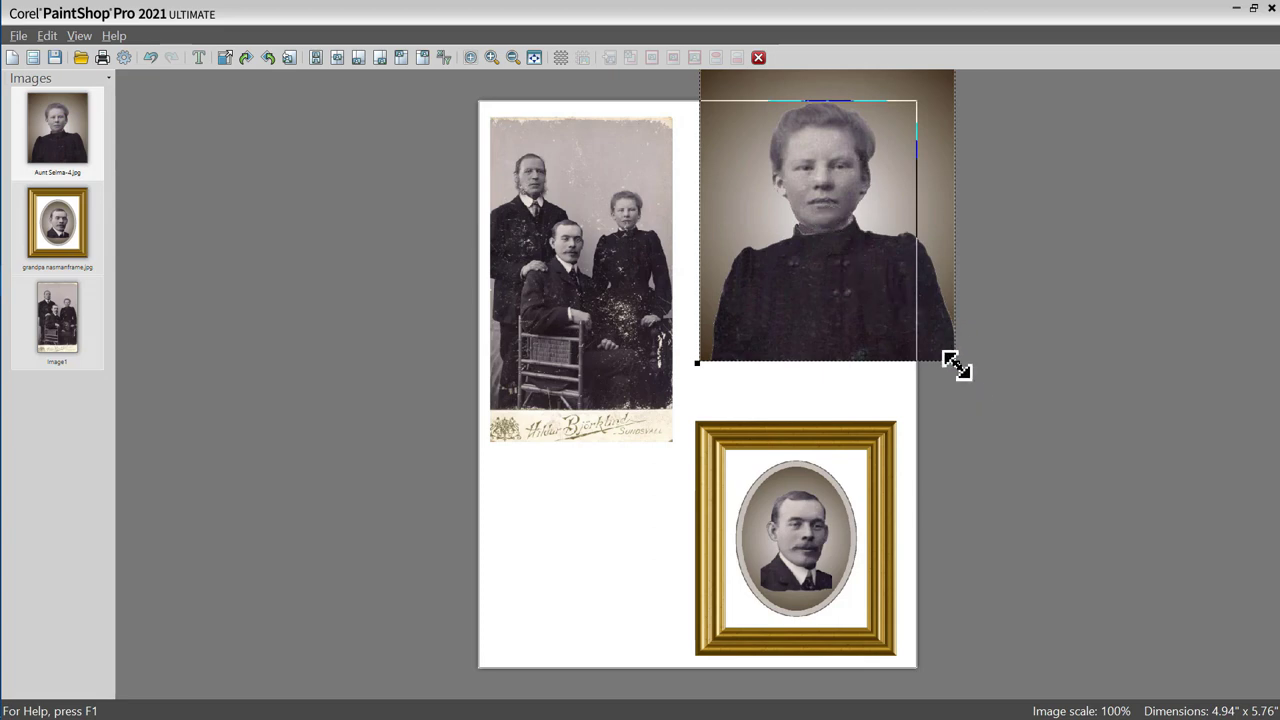
left_click_drag(955, 365, 866, 260)
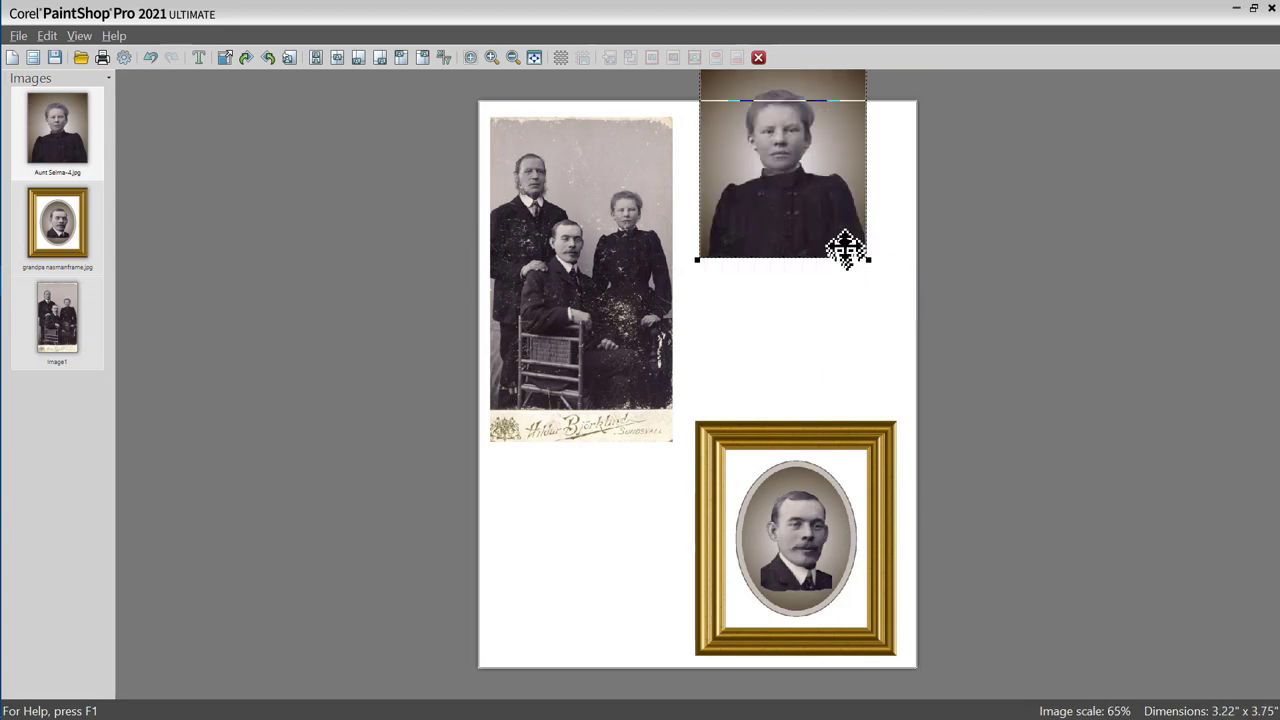
left_click_drag(790, 163, 786, 214)
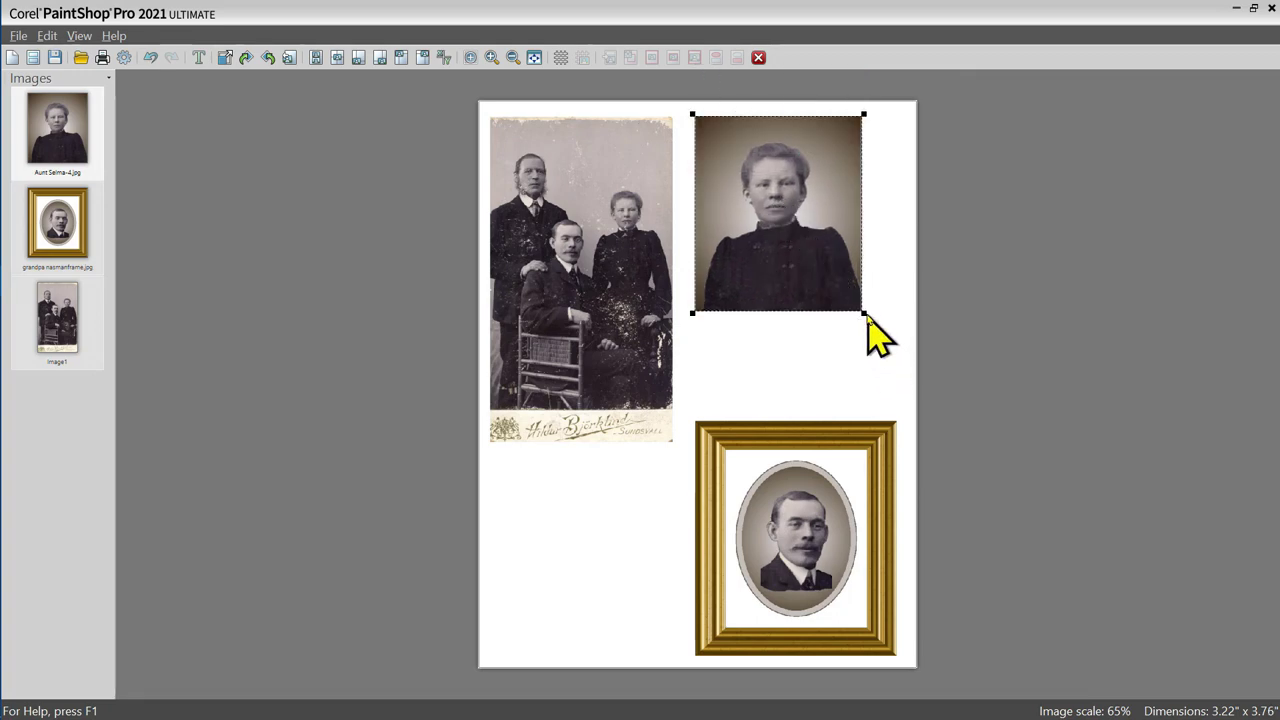
left_click_drag(863, 314, 896, 354)
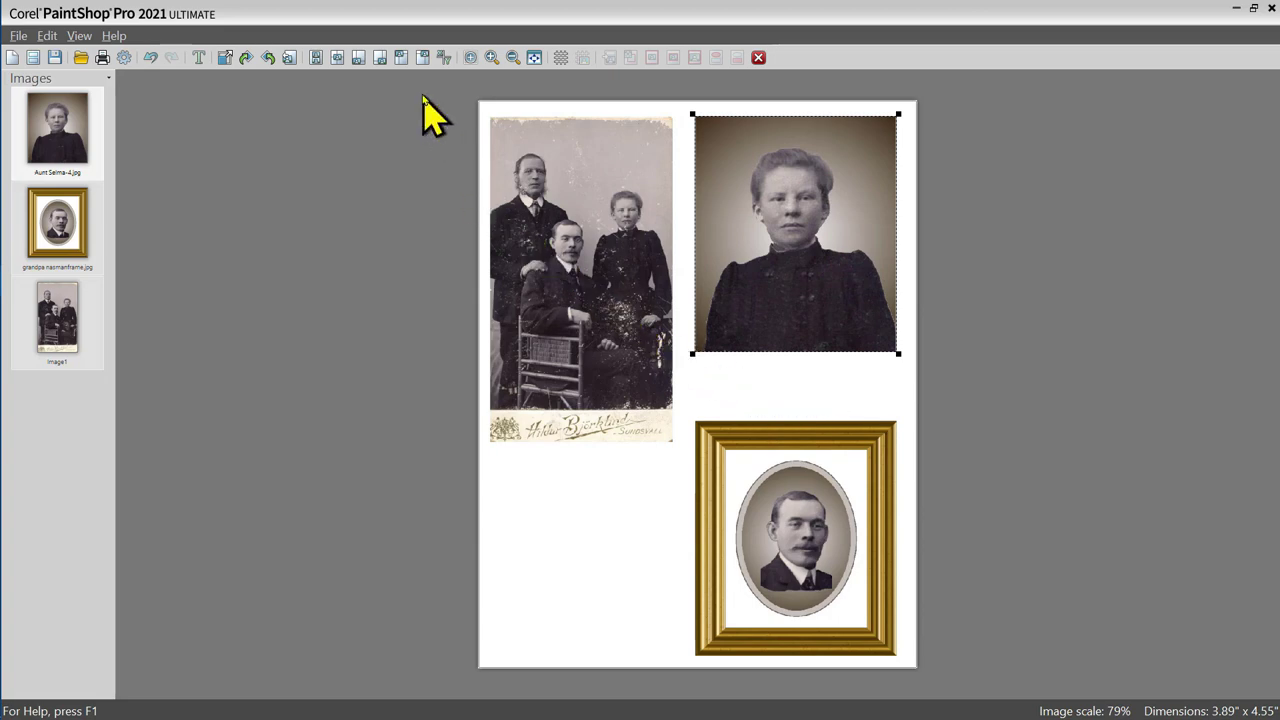
- Using the grid, align Aunt Selma, move the framed portrait lower right, and shrink and lower the group photo
left_click(557, 58)
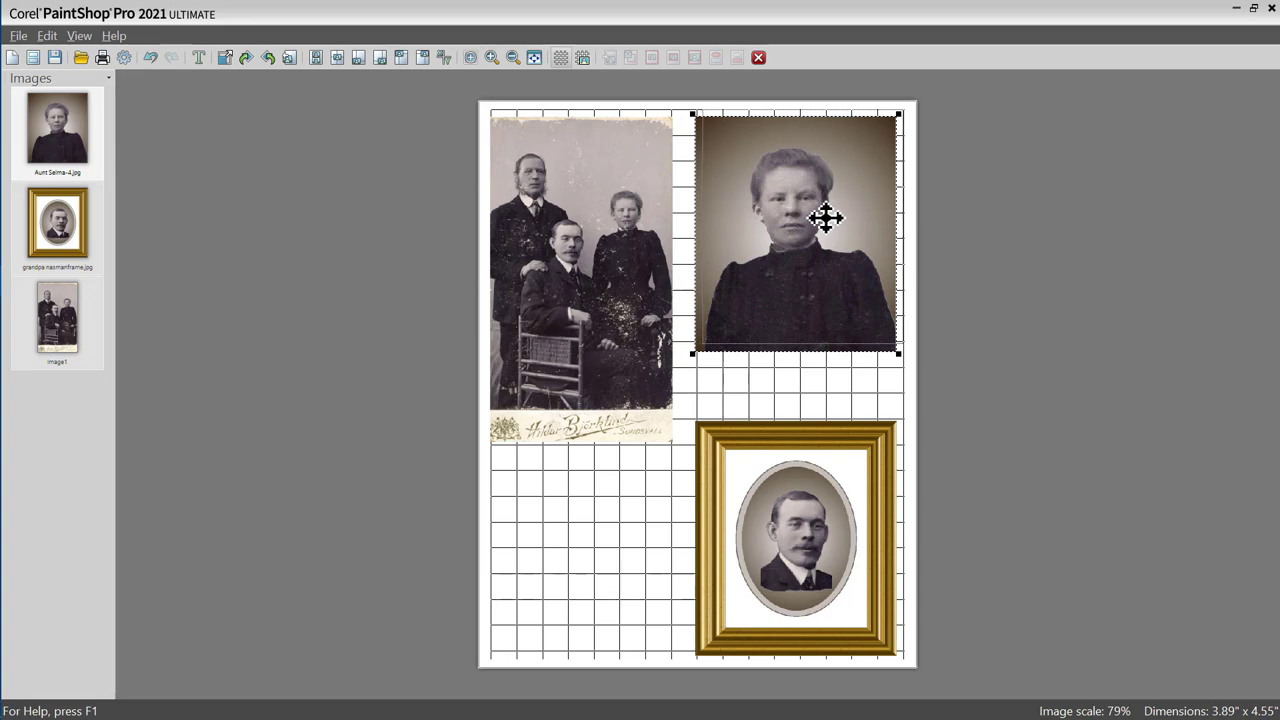
left_click_drag(825, 218, 831, 211)
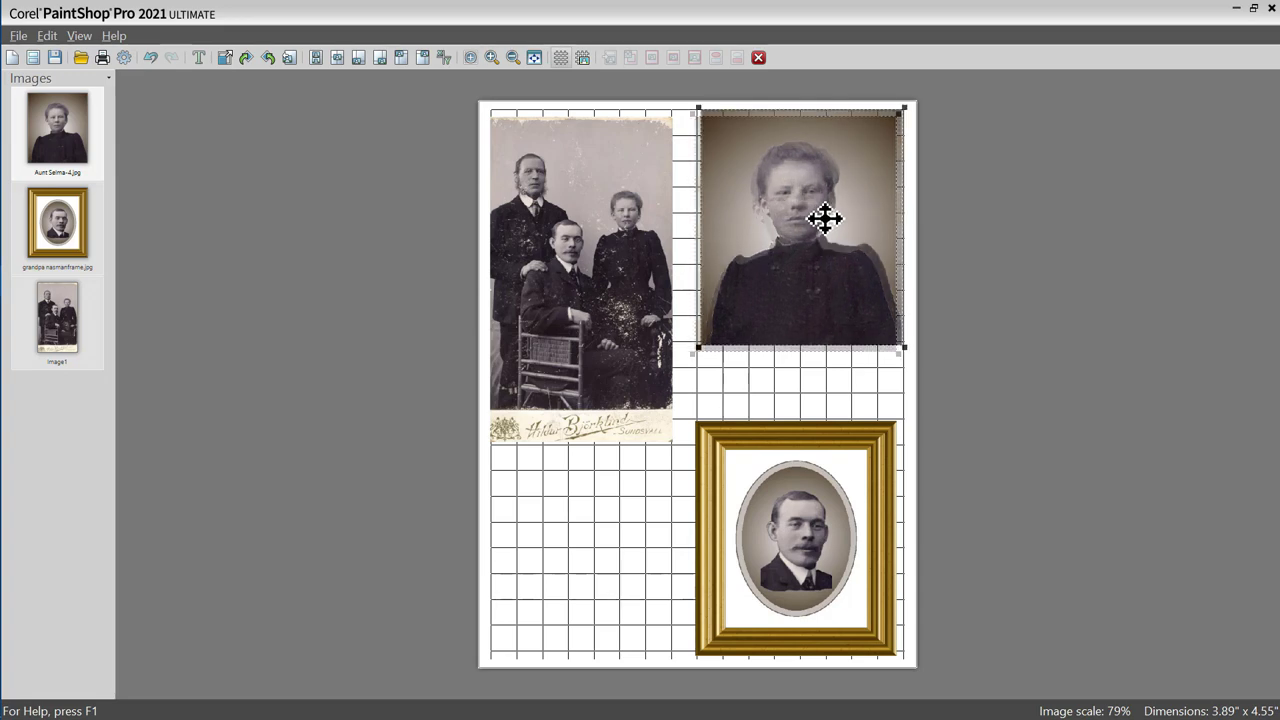
left_click(829, 578)
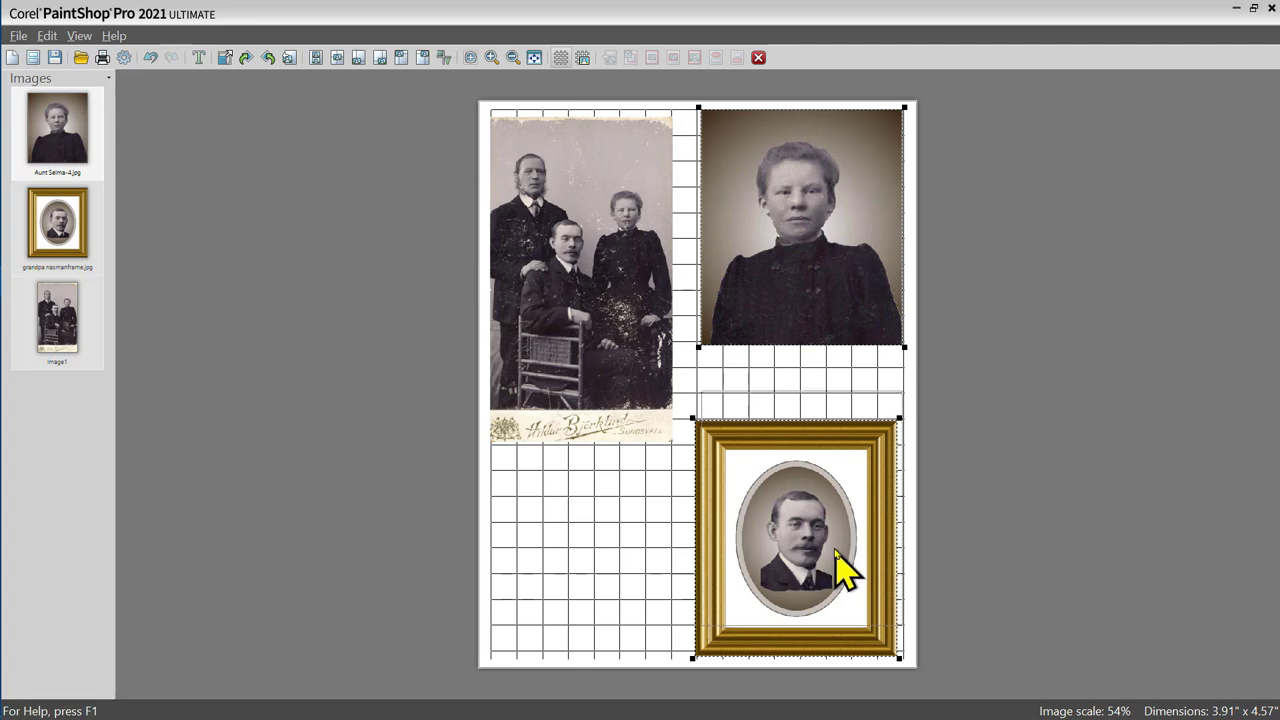
left_click_drag(835, 551, 829, 543)
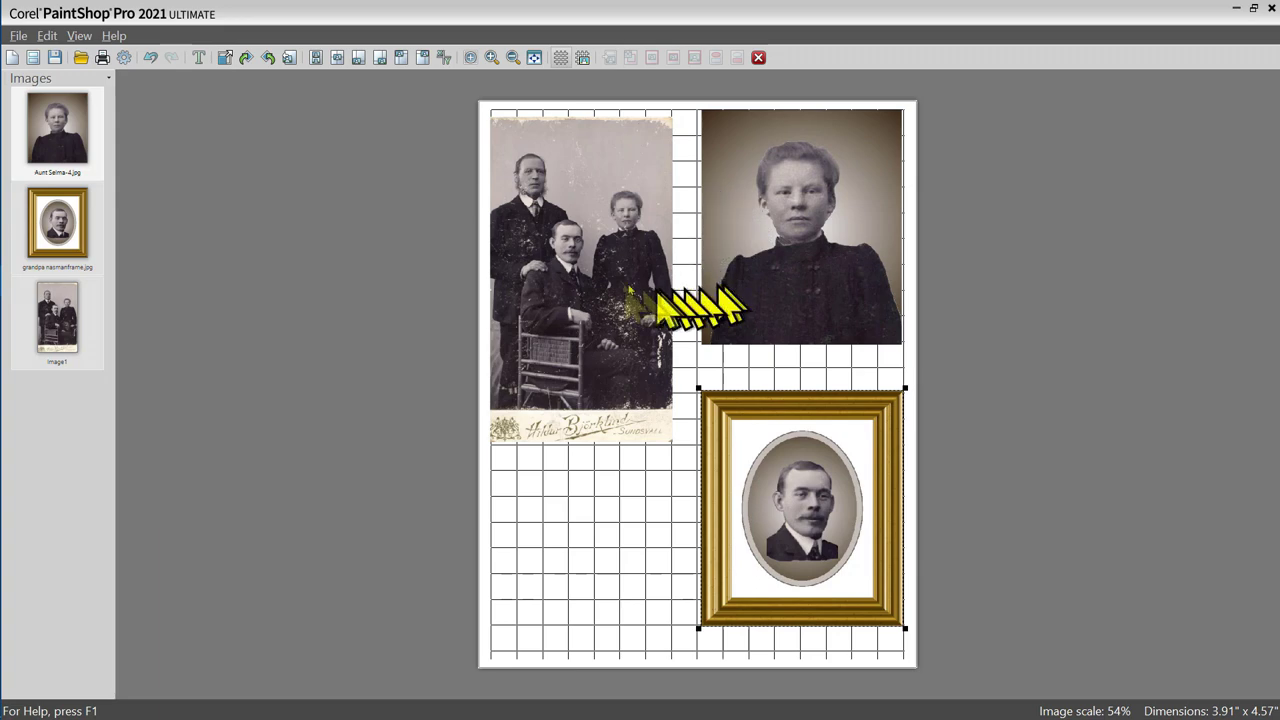
left_click_drag(575, 255, 591, 383)
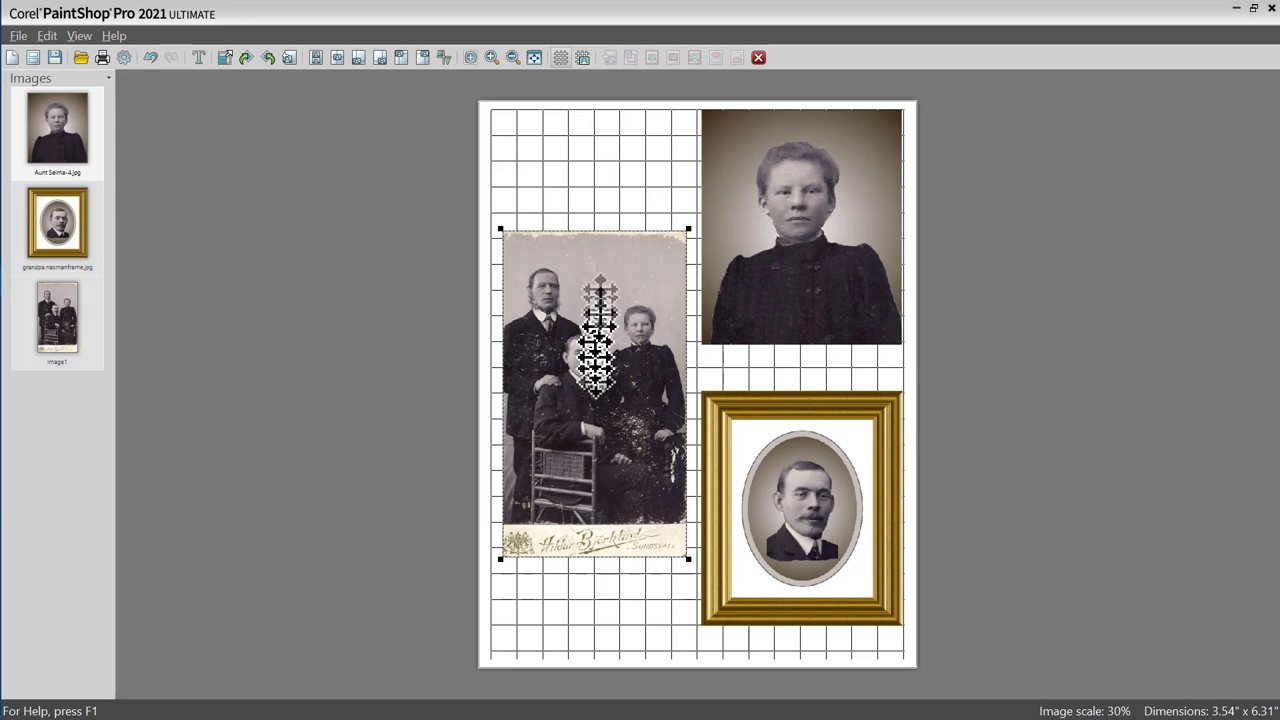
left_click(558, 58)
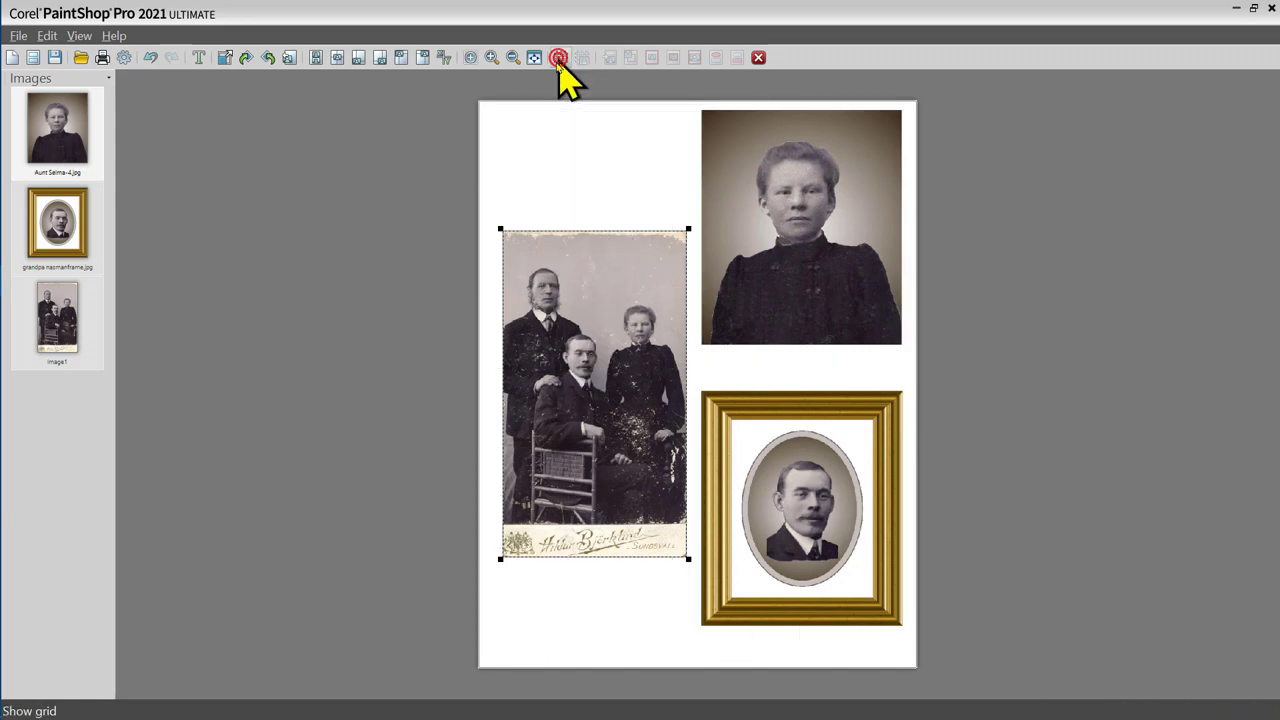
- Add an Arial 14 bold, centred text field 'Old family picture' positioned under the group photo
left_click(432, 248)
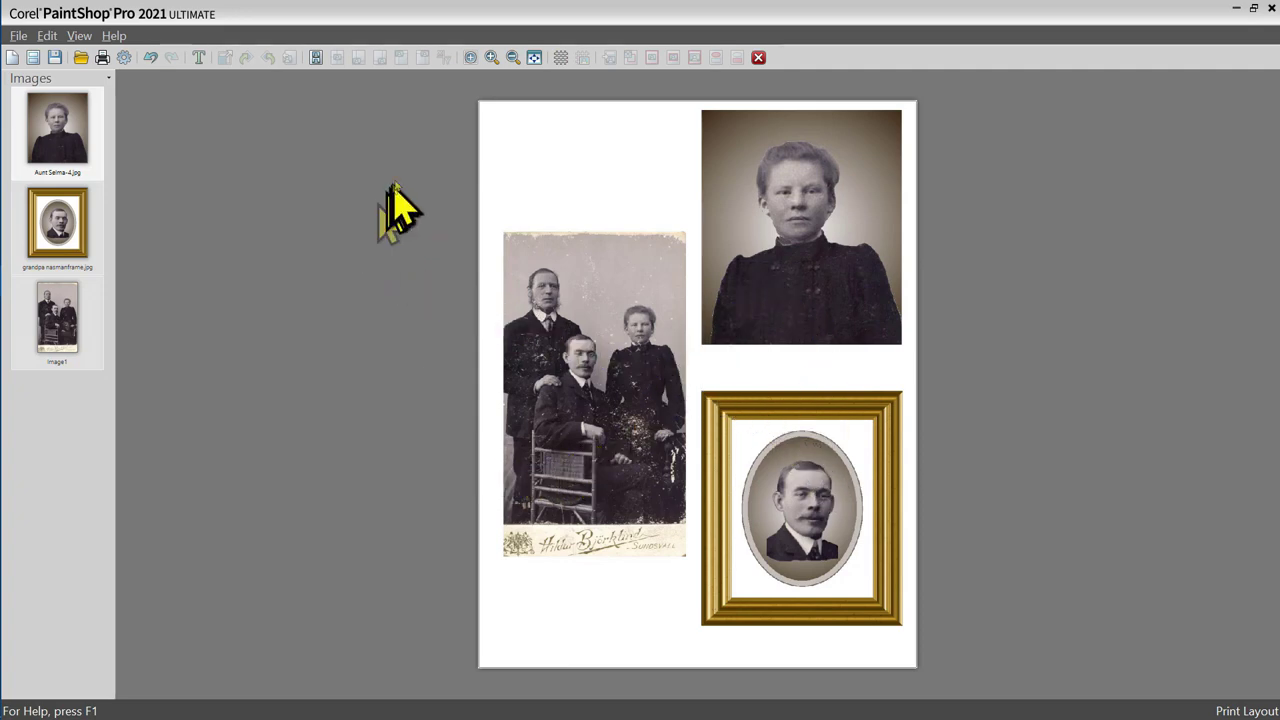
left_click(197, 60)
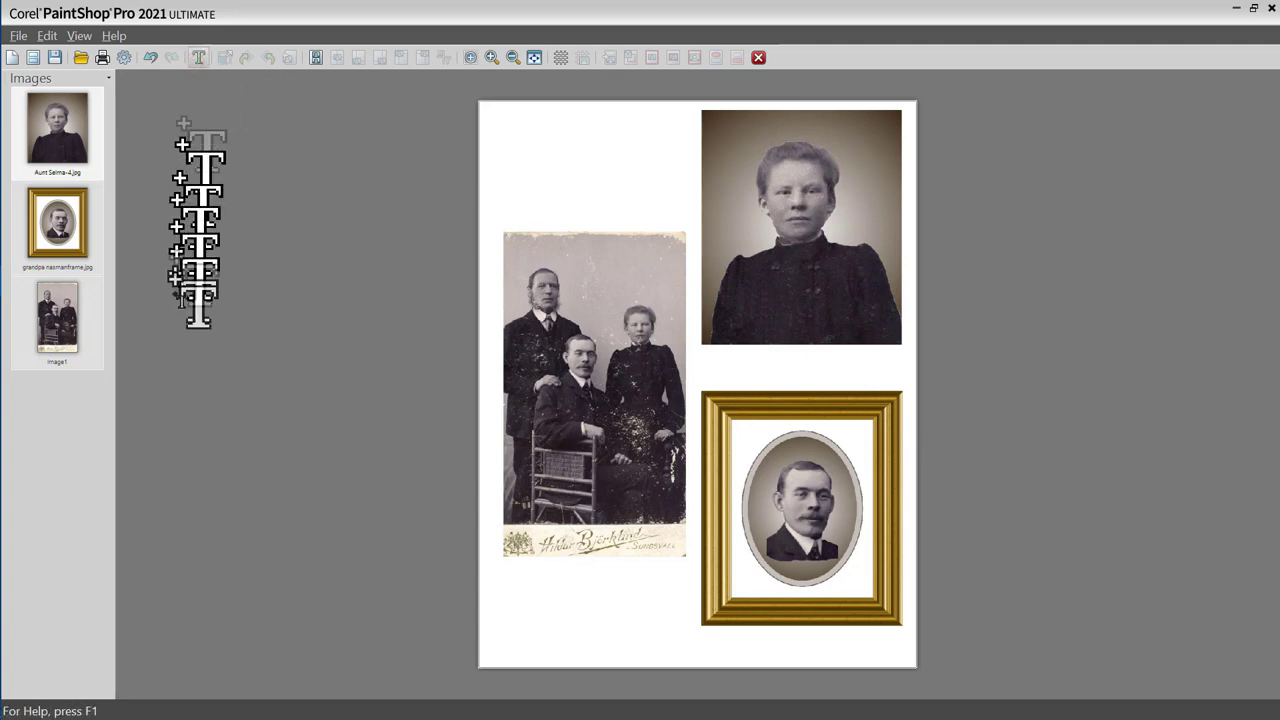
left_click(591, 586)
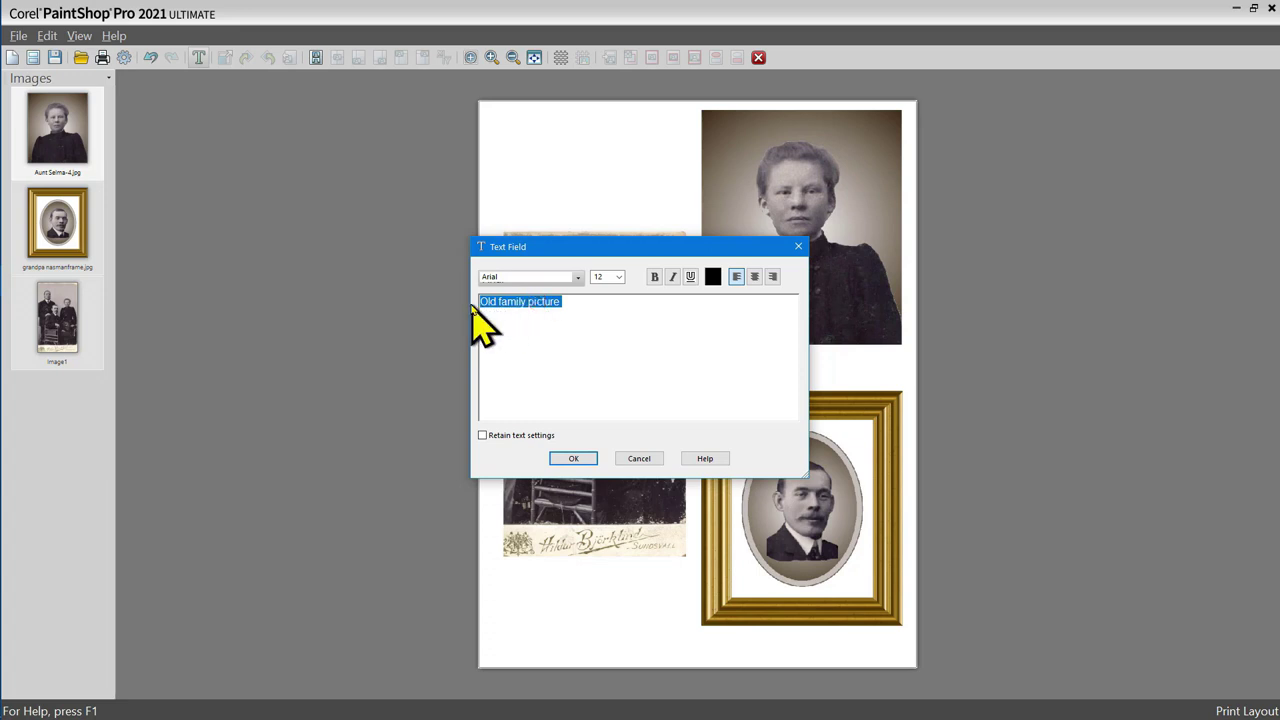
left_click(617, 274)
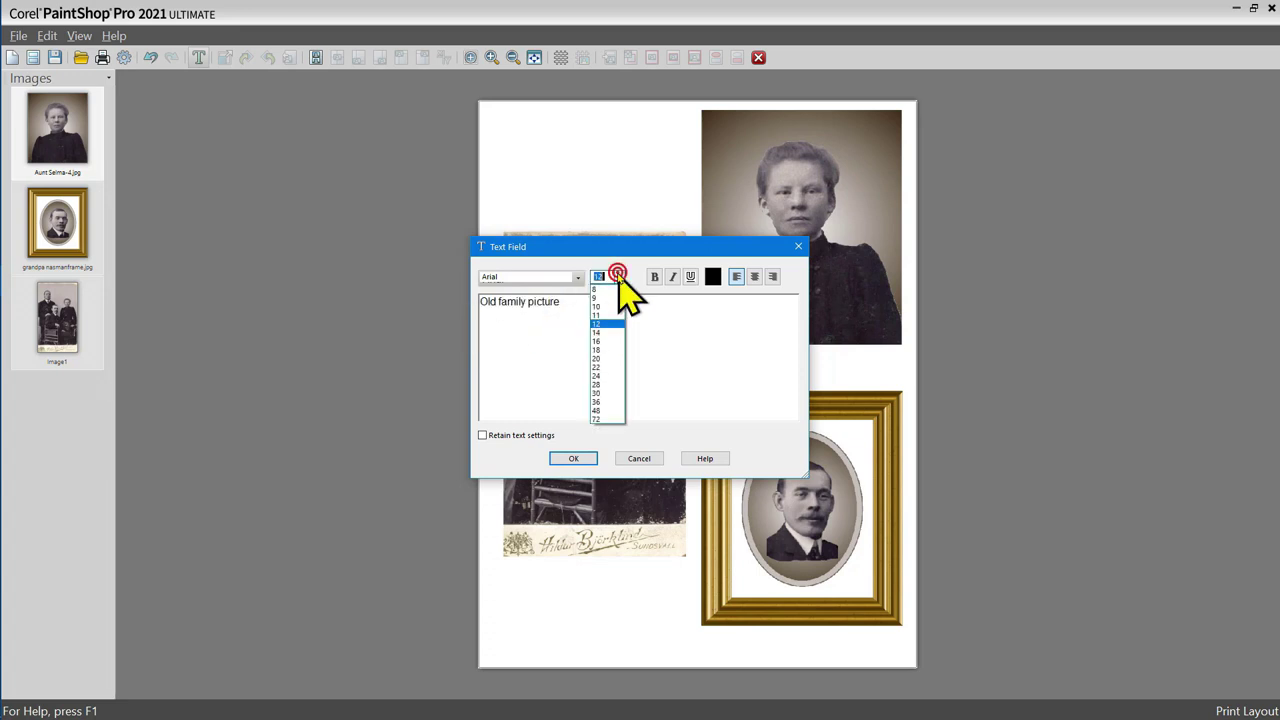
left_click(599, 332)
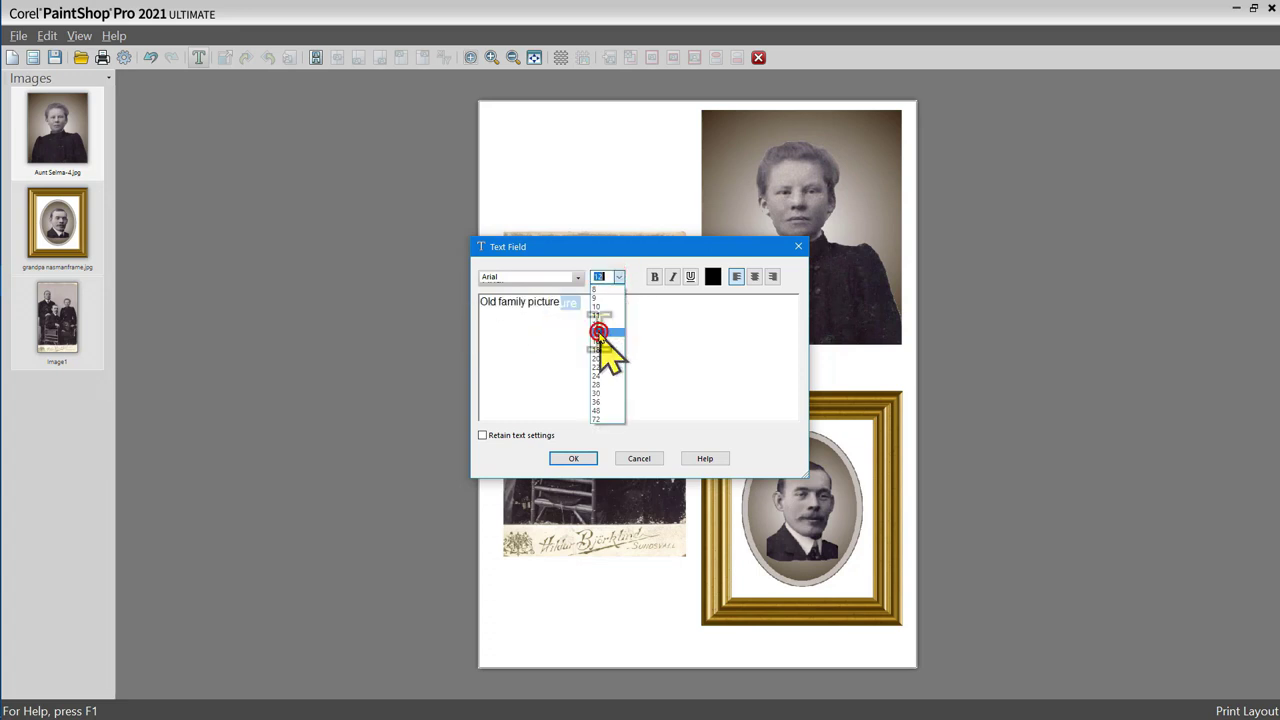
left_click(654, 277)
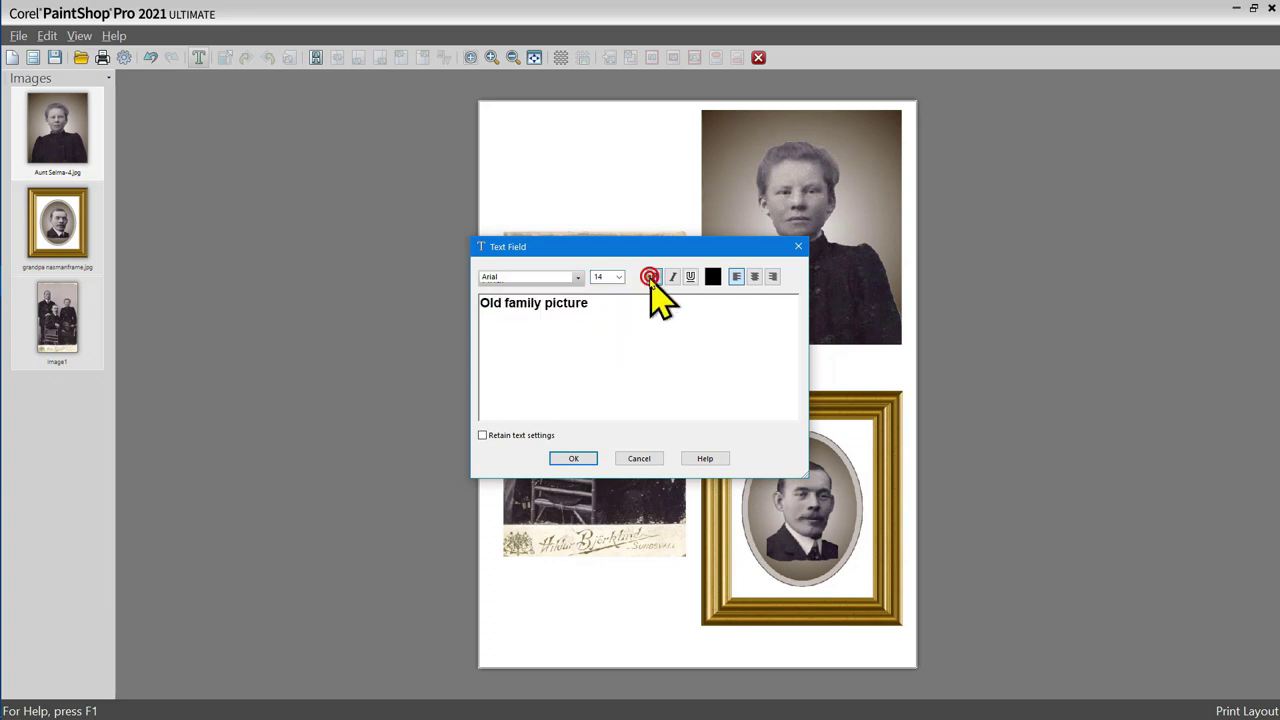
left_click(753, 277)
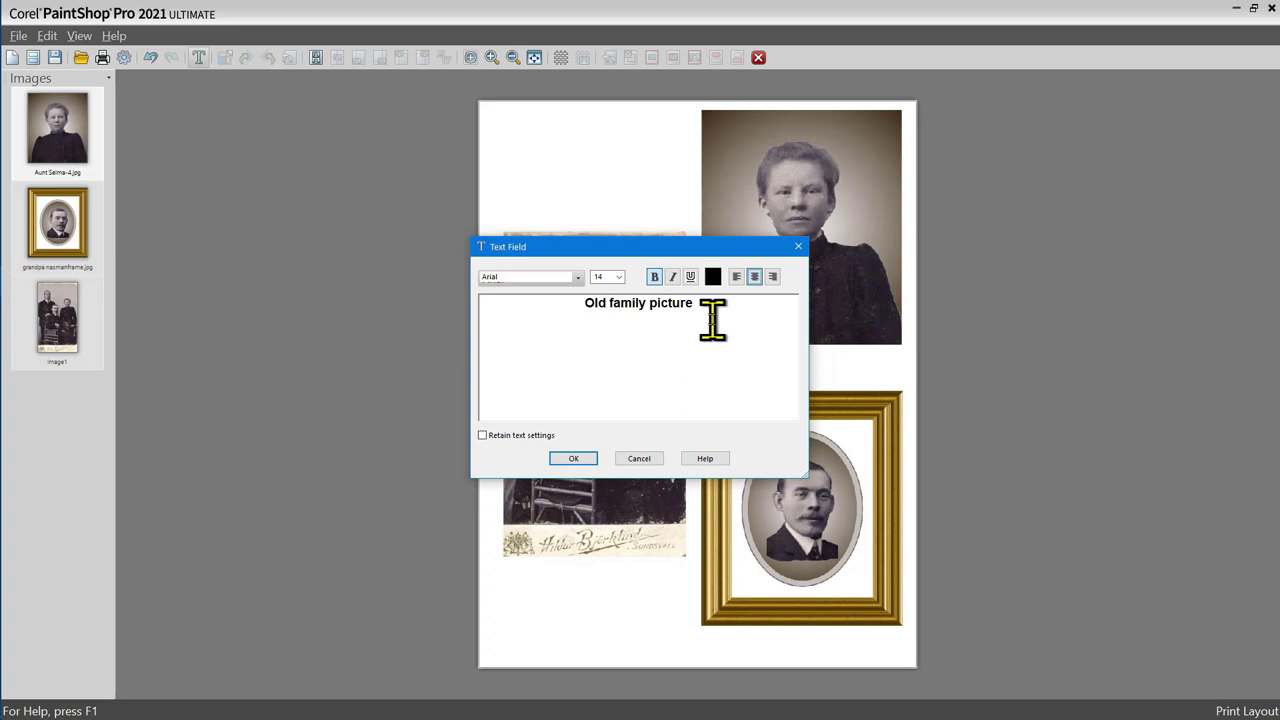
left_click(622, 356)
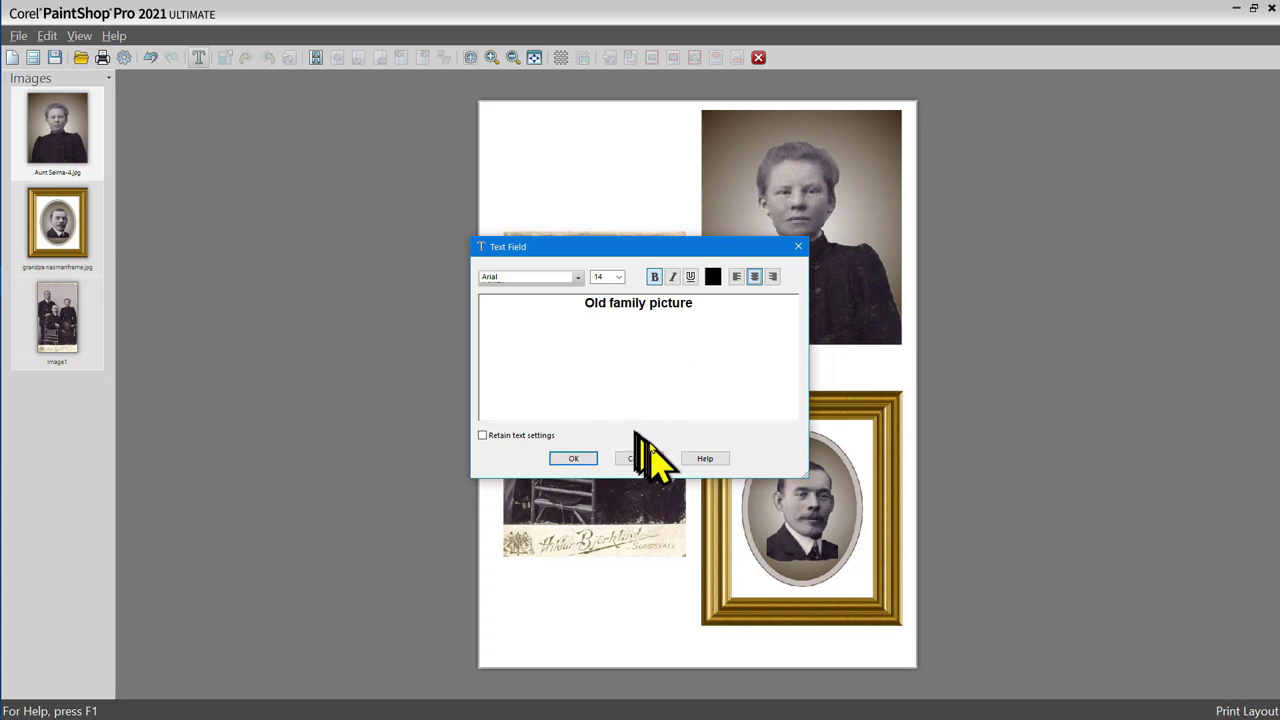
left_click(566, 459)
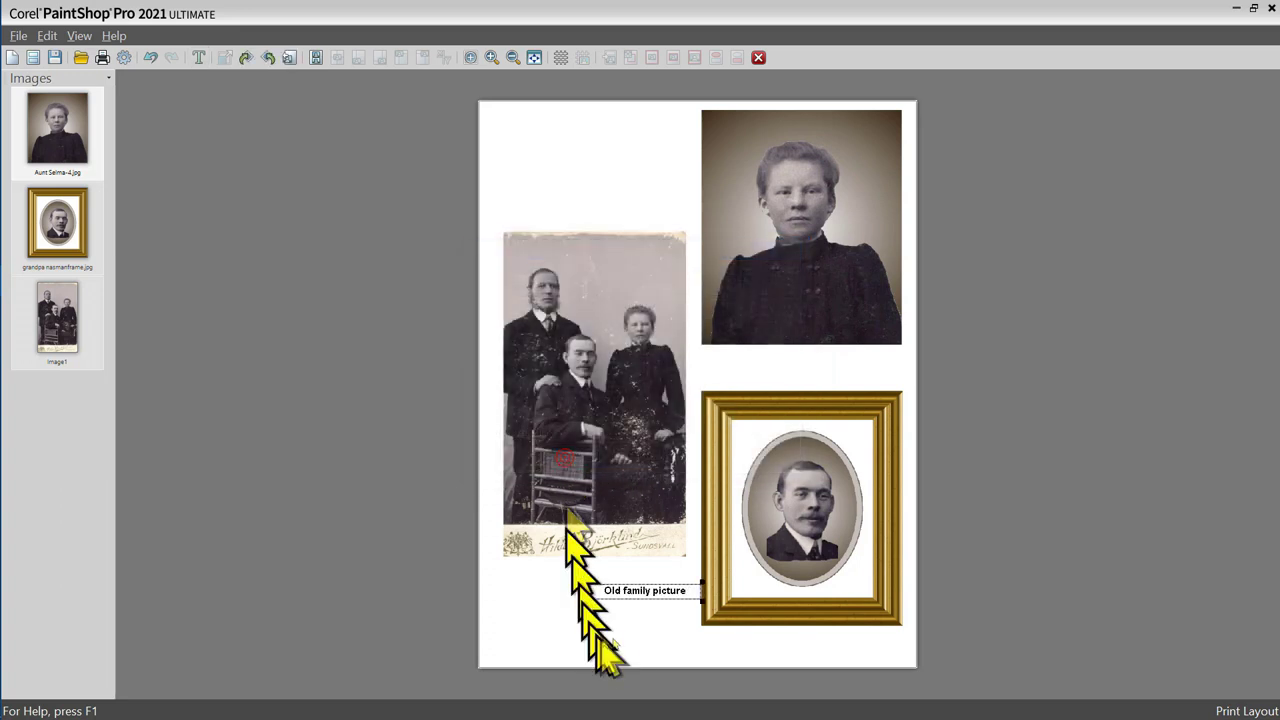
left_click_drag(625, 585, 595, 568)
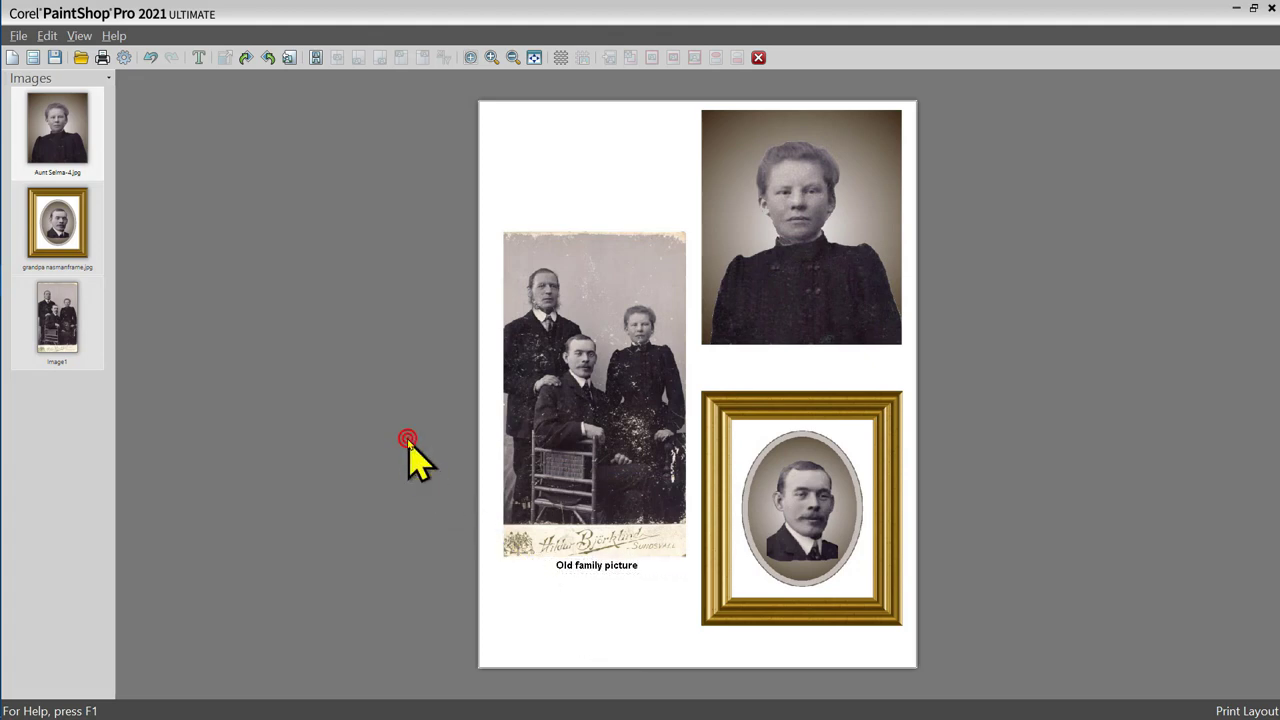
- Add a 16-point bold, centred 'Aunt Selma' text field centred under her portrait
left_click(192, 57)
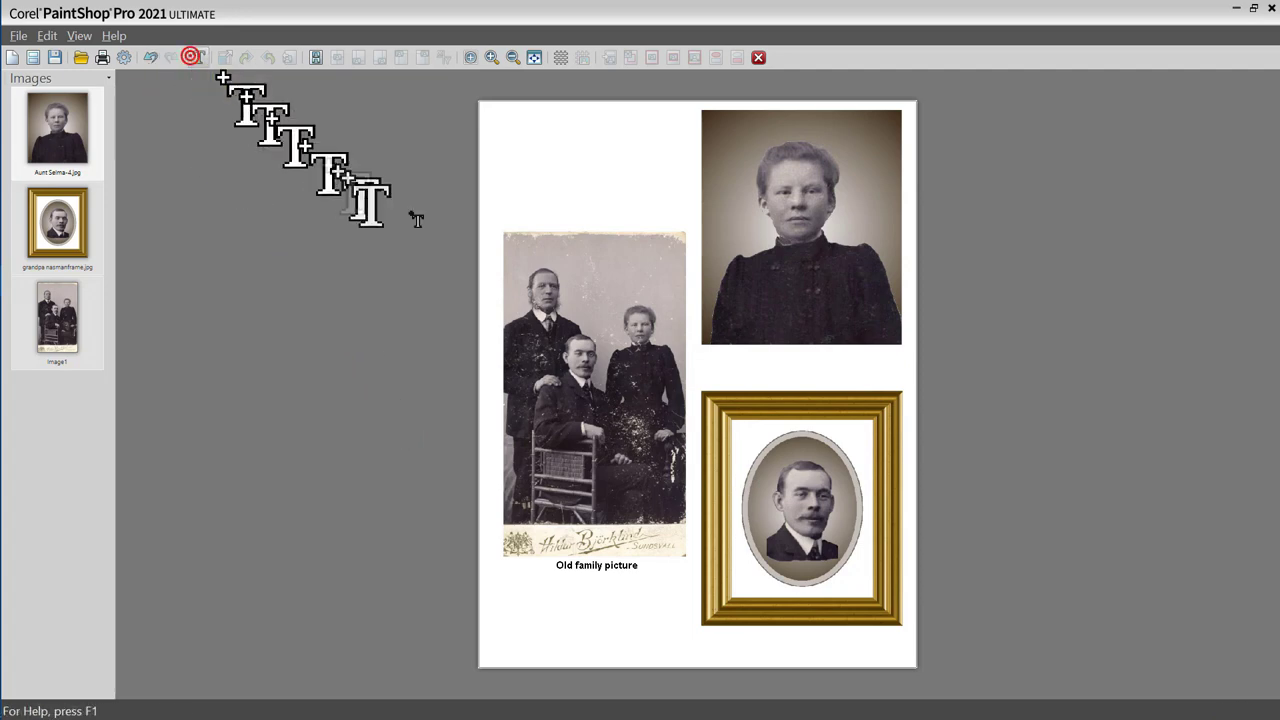
left_click(786, 357)
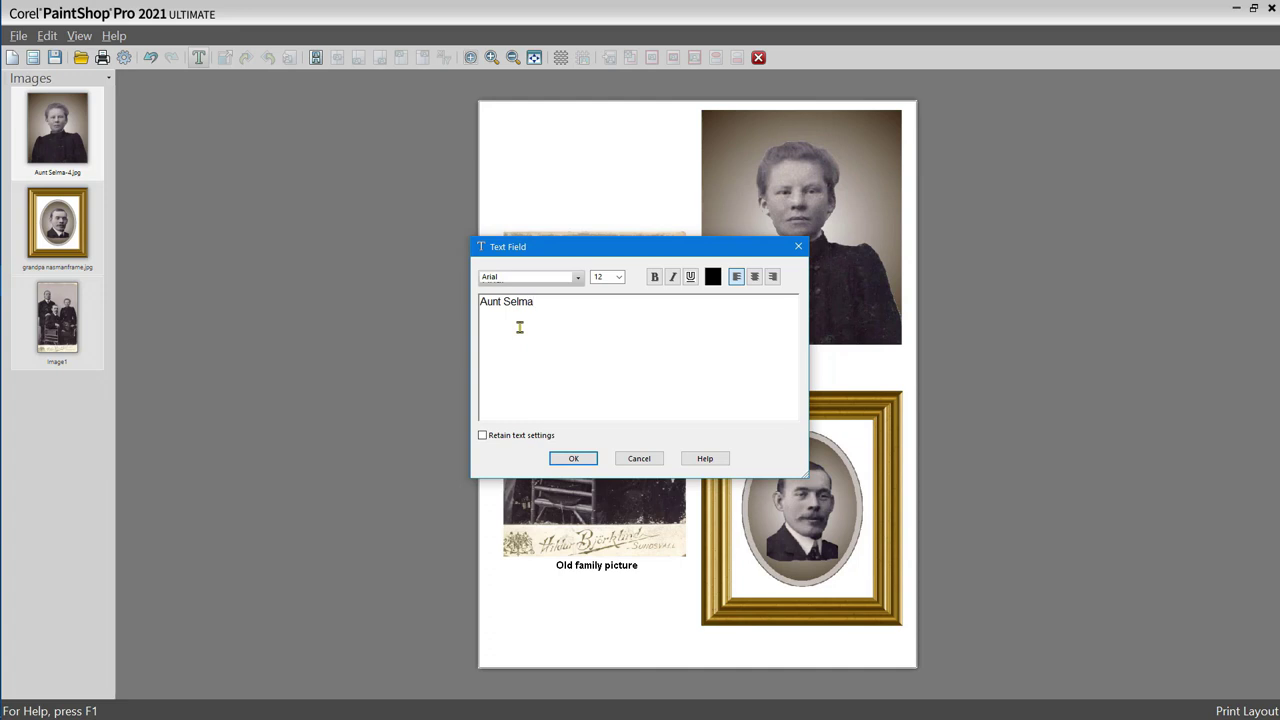
left_click(500, 330)
left_click(656, 277)
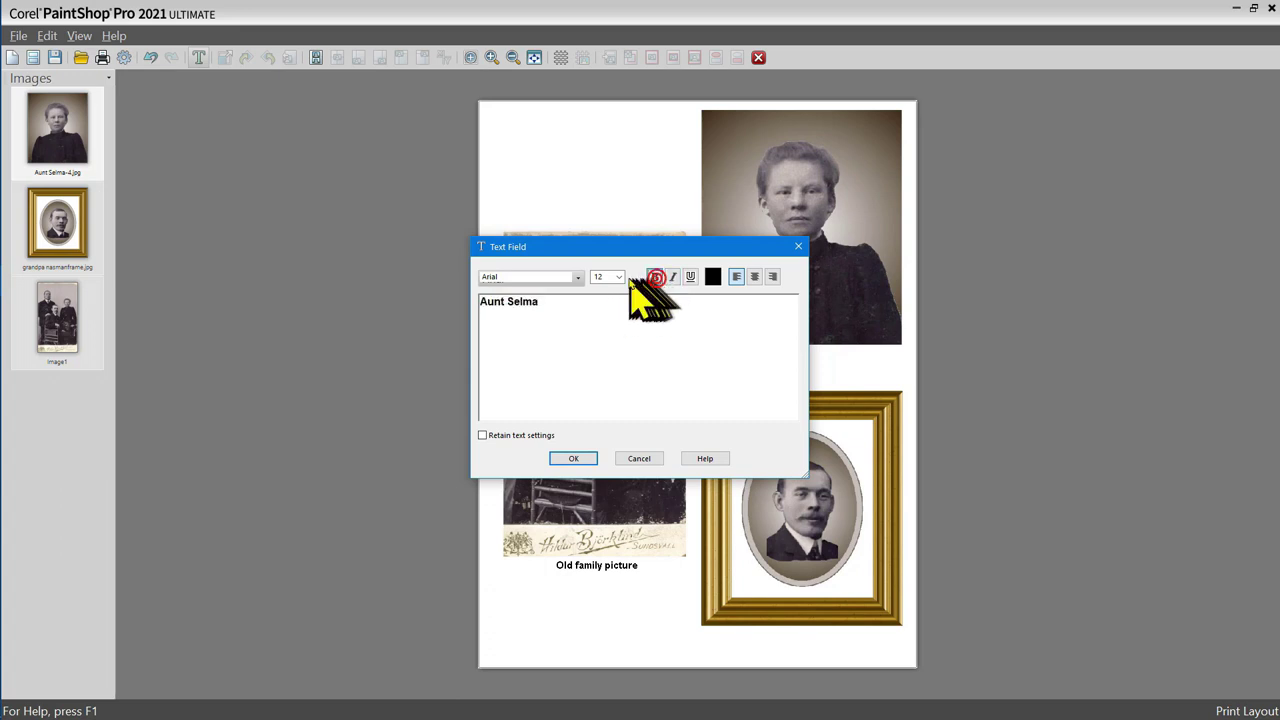
left_click(620, 277)
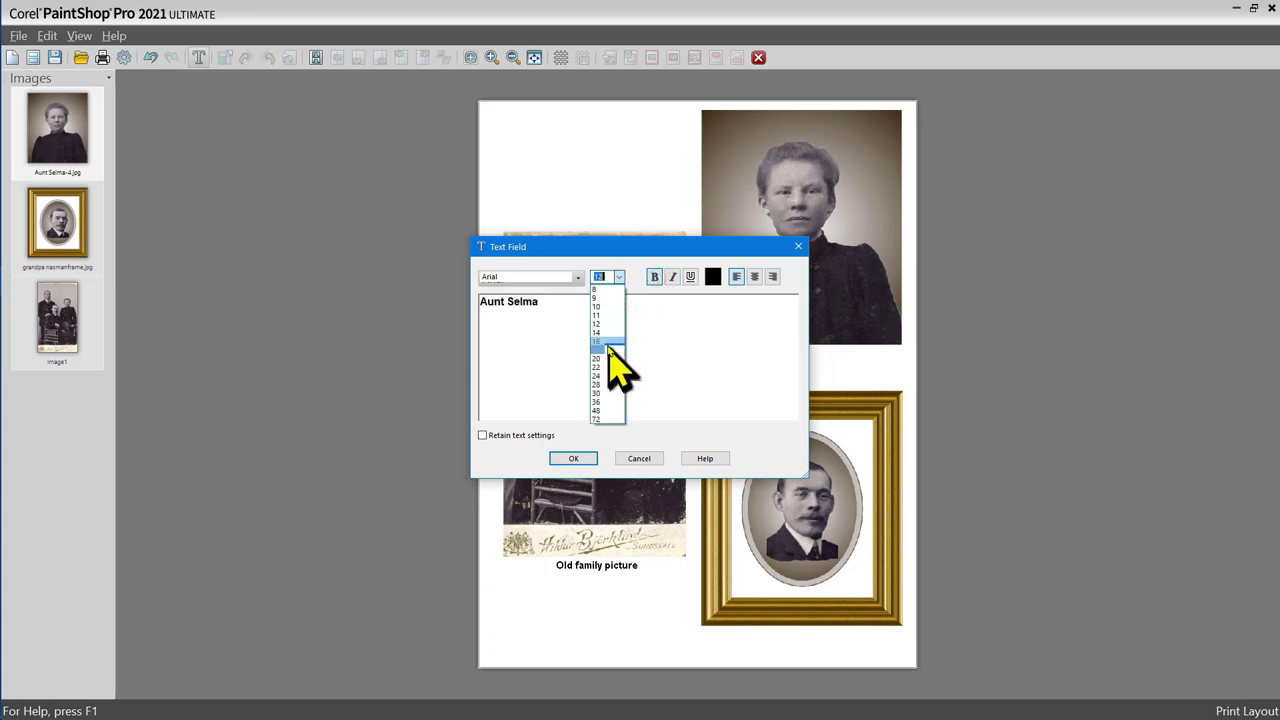
left_click(607, 342)
left_click(752, 278)
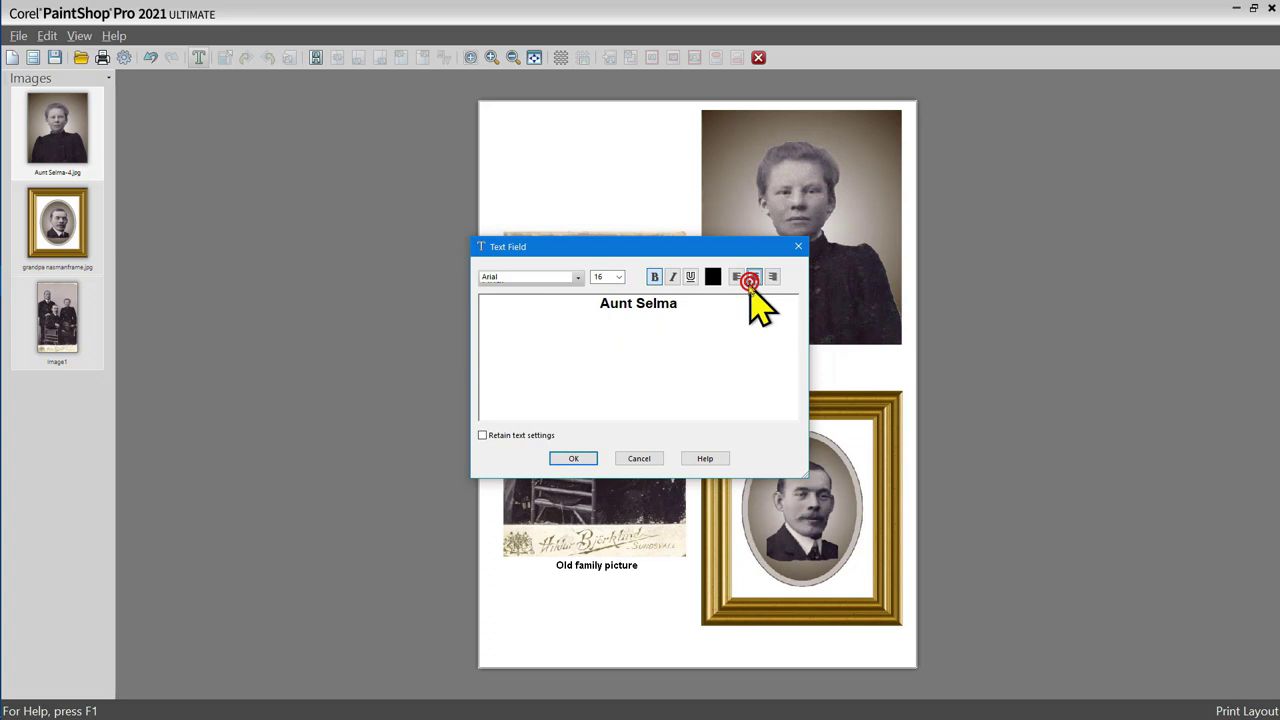
left_click(585, 459)
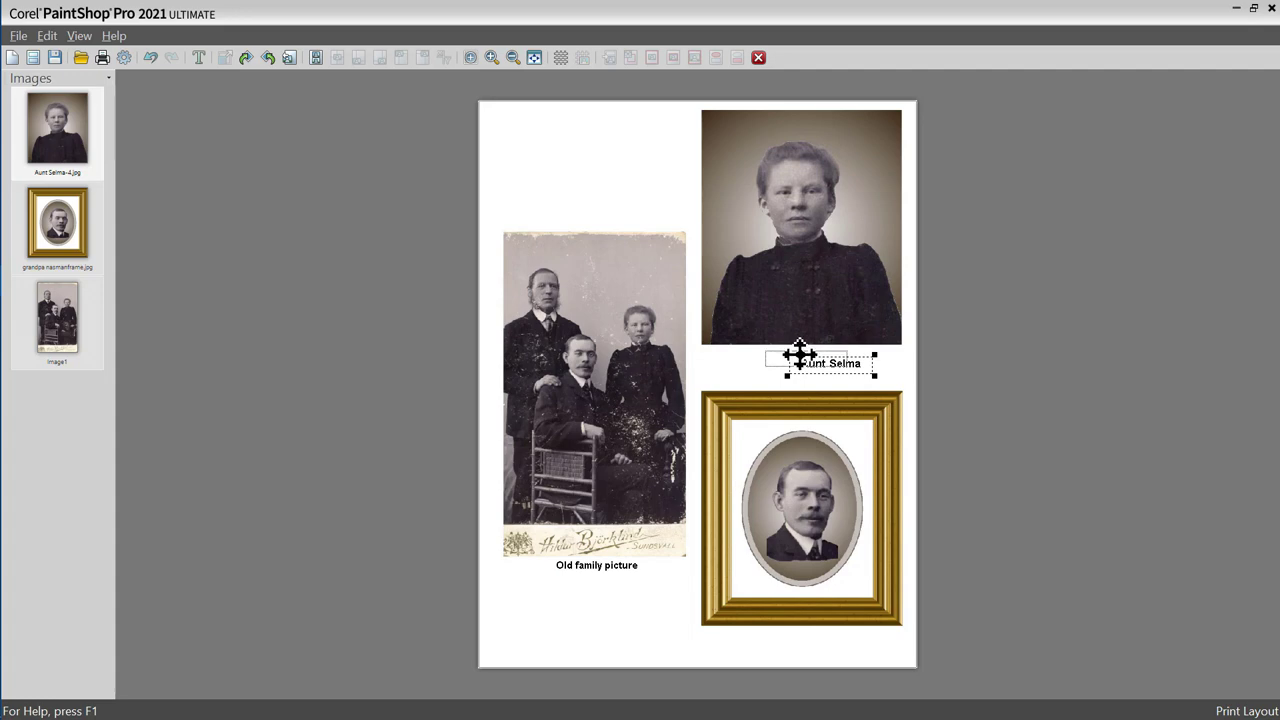
left_click_drag(800, 354, 777, 347)
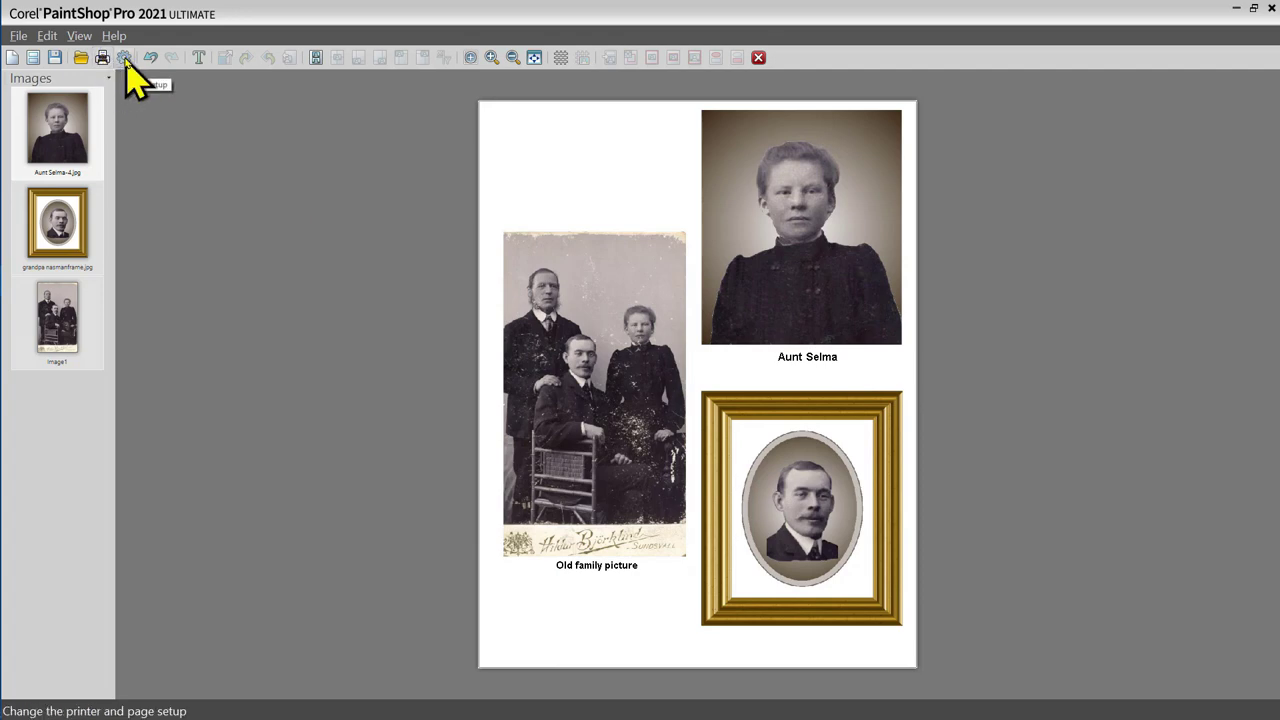
left_click(124, 57)
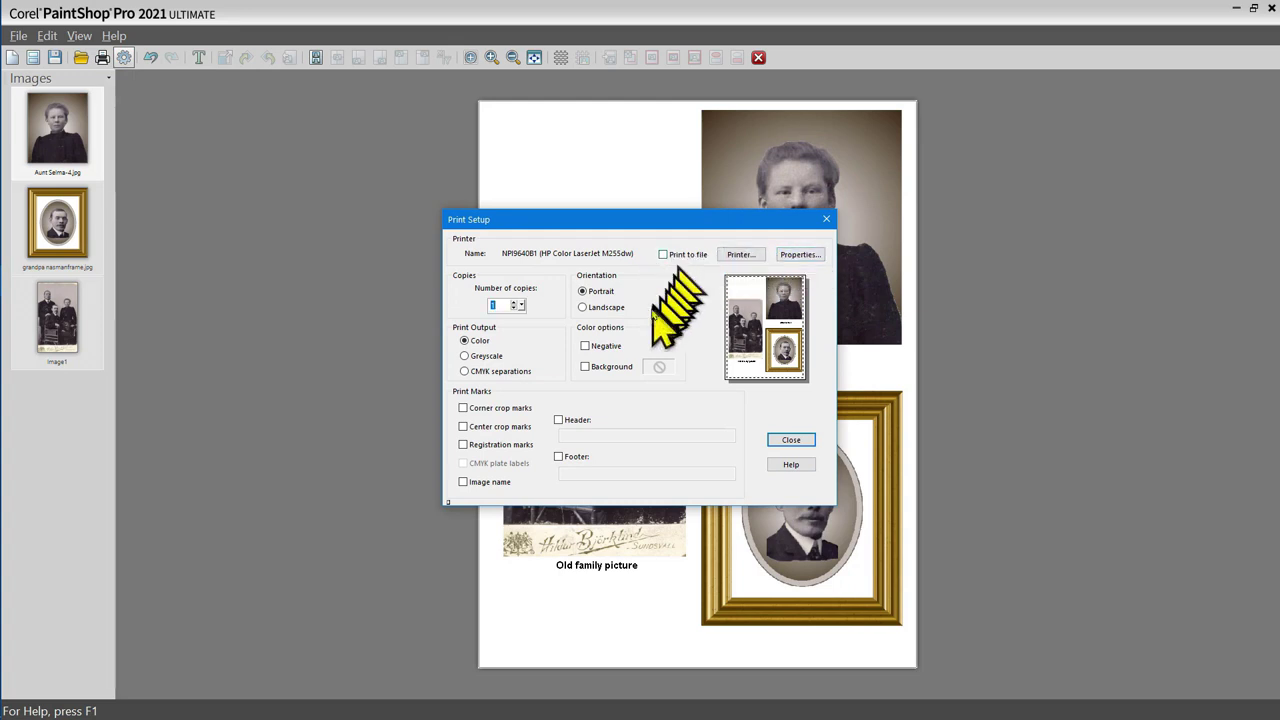
left_click(791, 441)
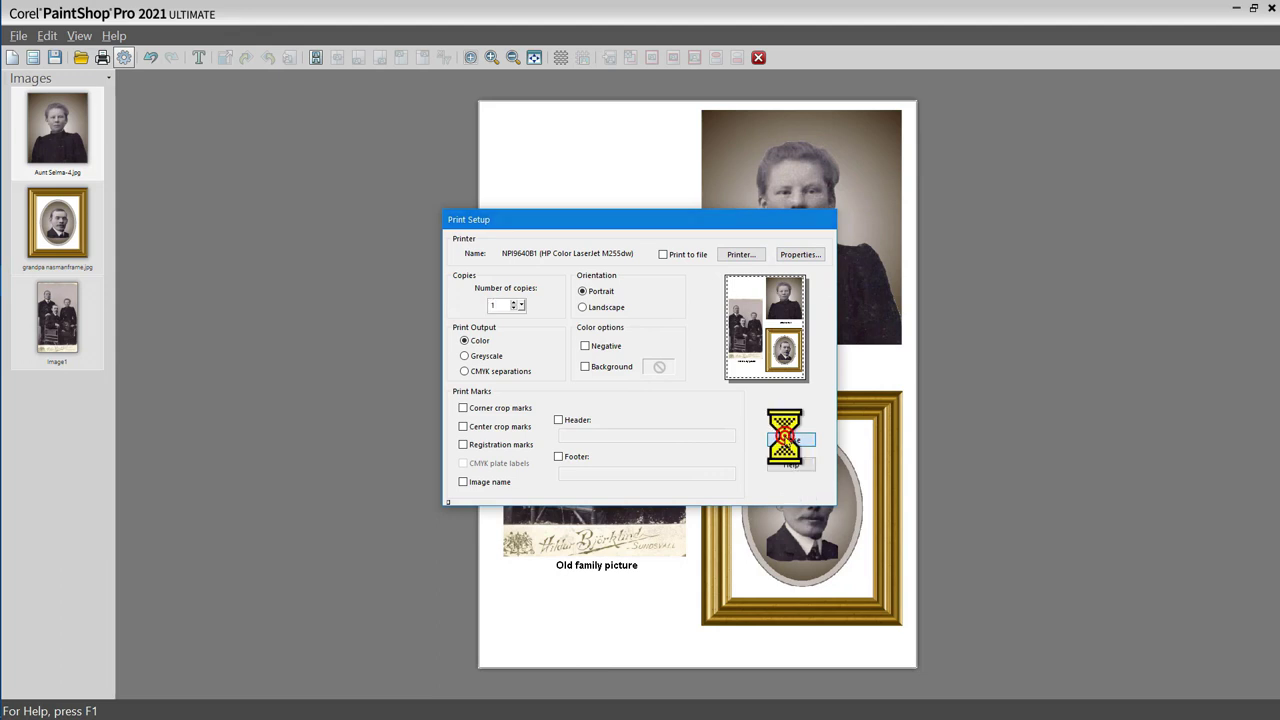